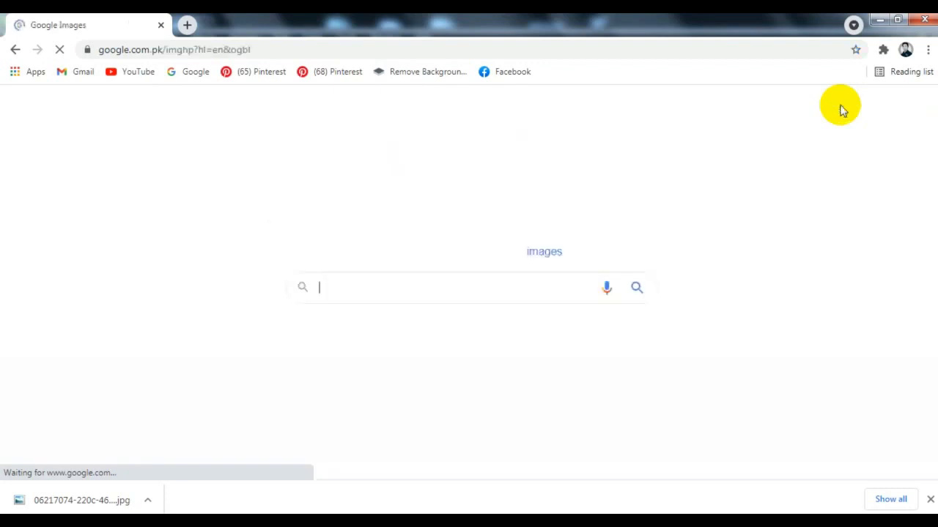
# Step: Search Google Images for "walking alone man vector" and browse the results for a suitable figure
pyautogui.write('walk')
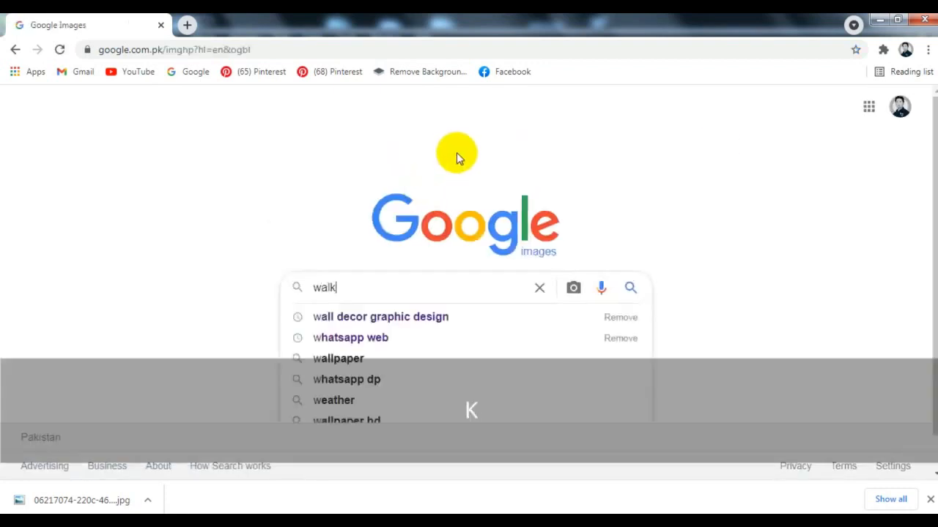
pyautogui.write('ing alone man vector')
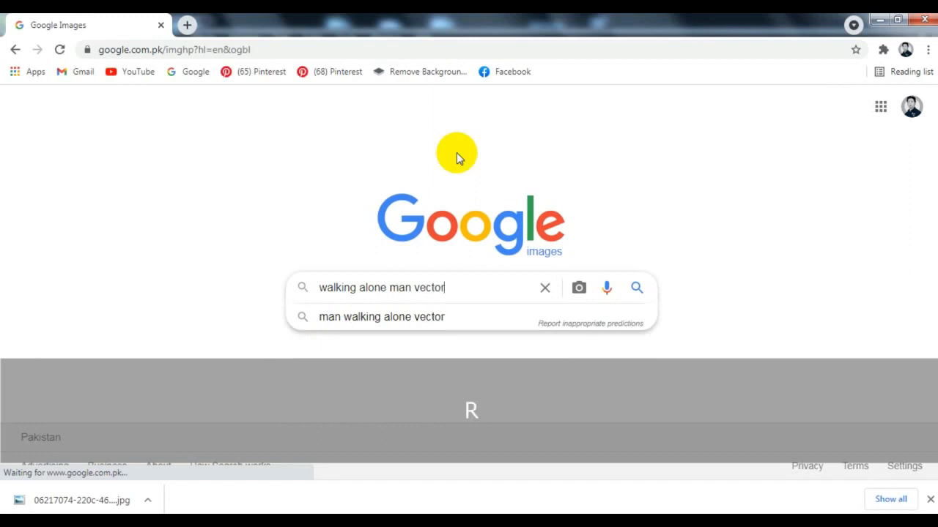
pyautogui.press('Return')
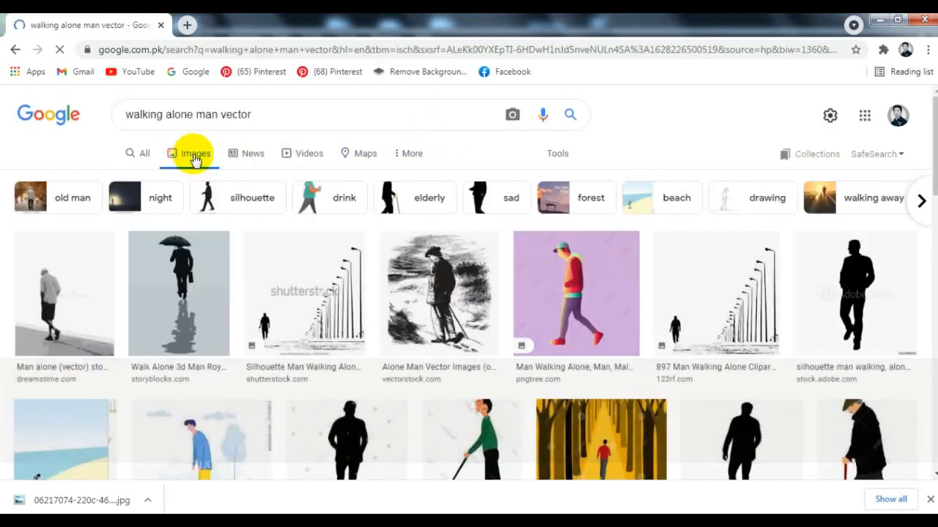
pyautogui.scroll(-8, 364, 202)
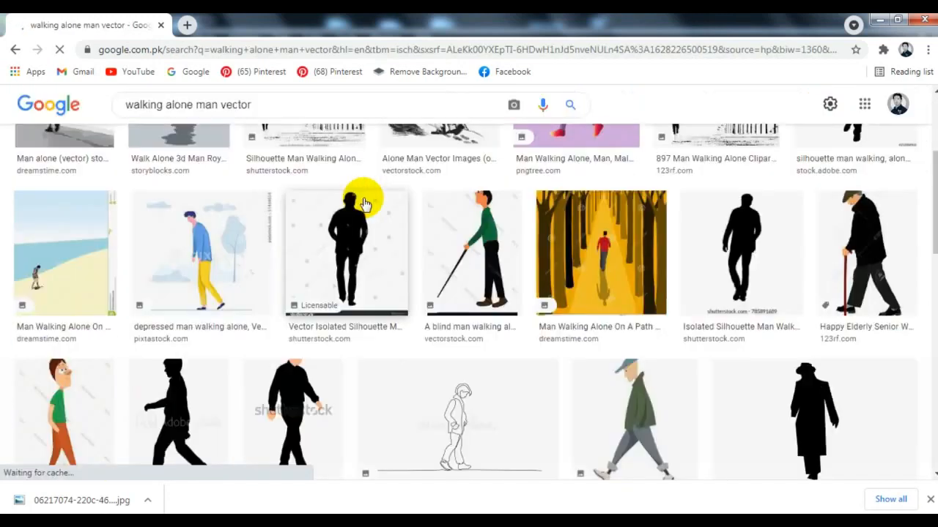
pyautogui.scroll(-8, 364, 202)
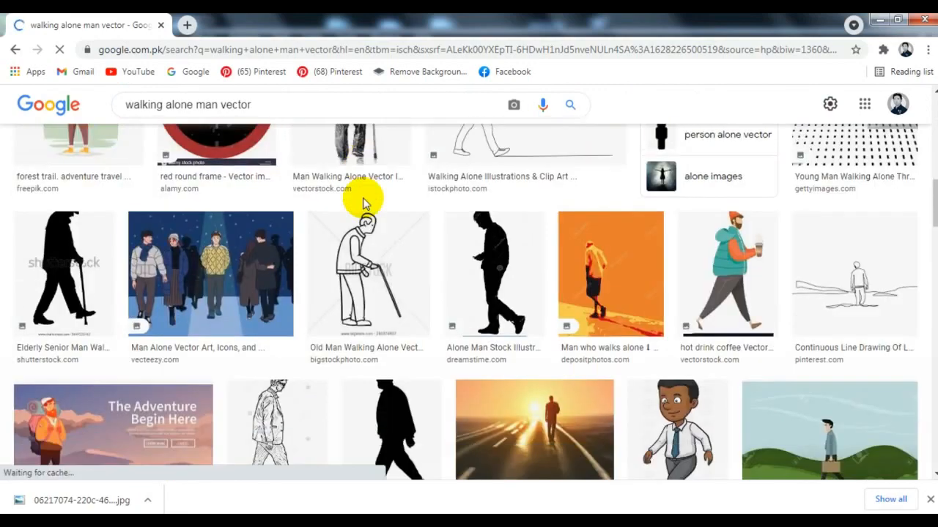
pyautogui.scroll(-5, 363, 202)
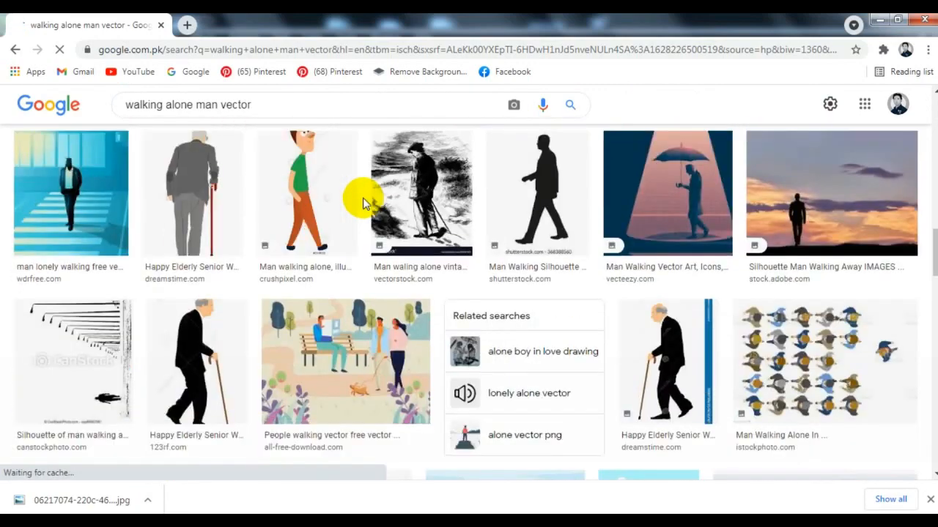
pyautogui.scroll(-2, 364, 202)
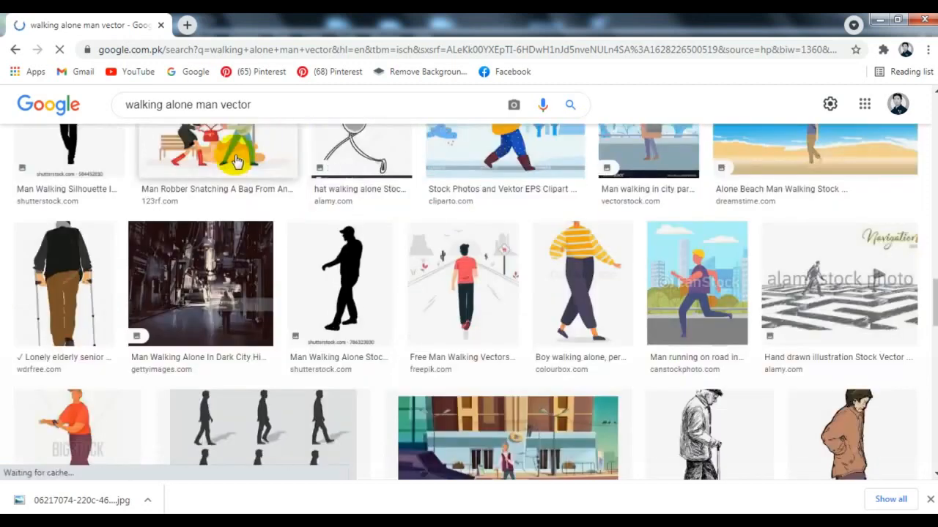
# Step: Refine the image search to "walking alone man vector behind" and look through the results
pyautogui.click(262, 98)
pyautogui.write('behind')
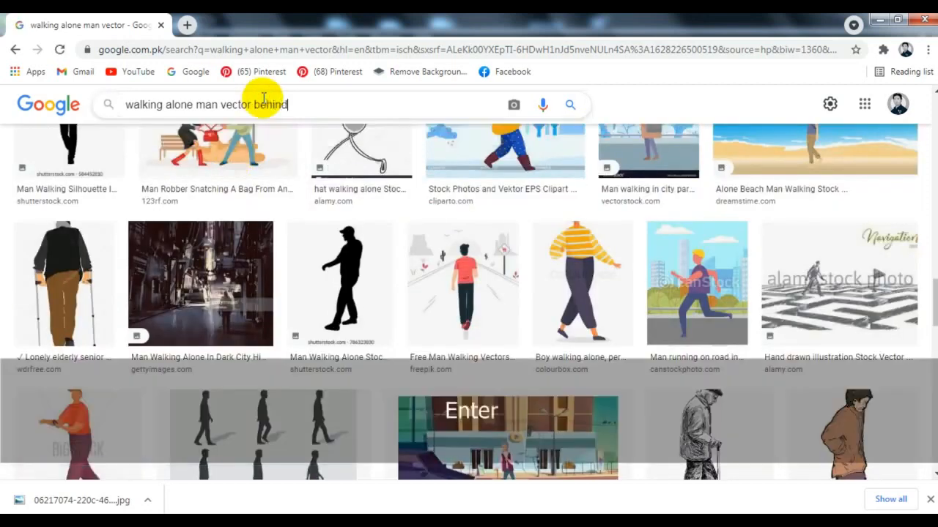
pyautogui.press('Return')
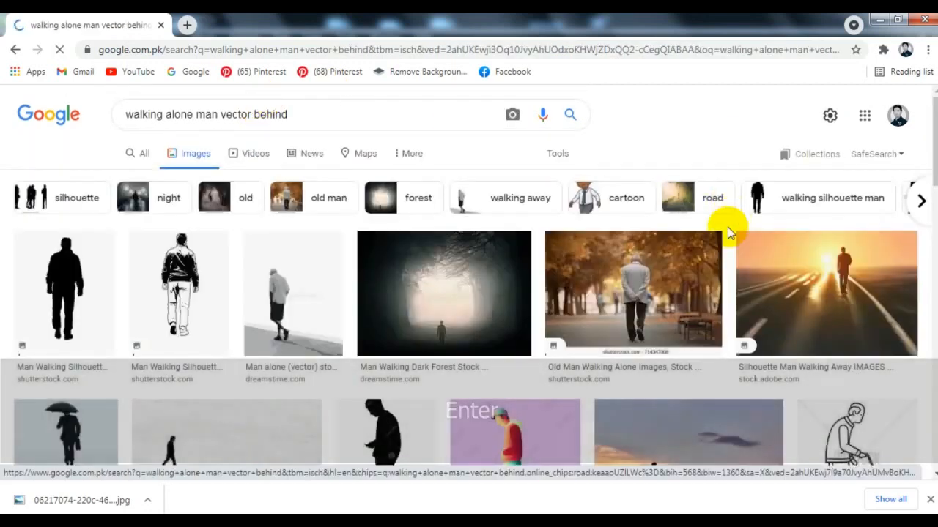
pyautogui.scroll(-2, 191, 271)
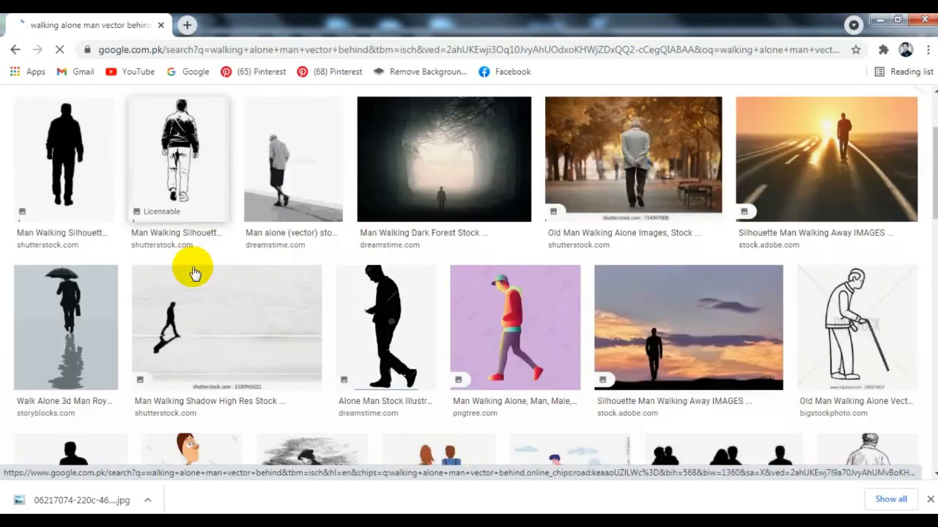
# Step: Preview the Shutterstock line drawing of the walking man seen from behind and list all its related images
pyautogui.click(179, 157)
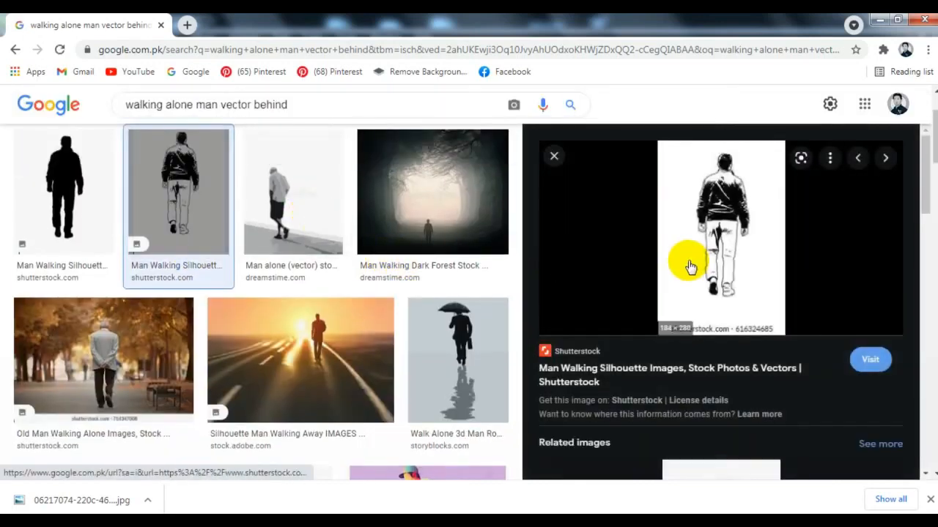
pyautogui.scroll(-8, 684, 262)
pyautogui.scroll(-10, 703, 260)
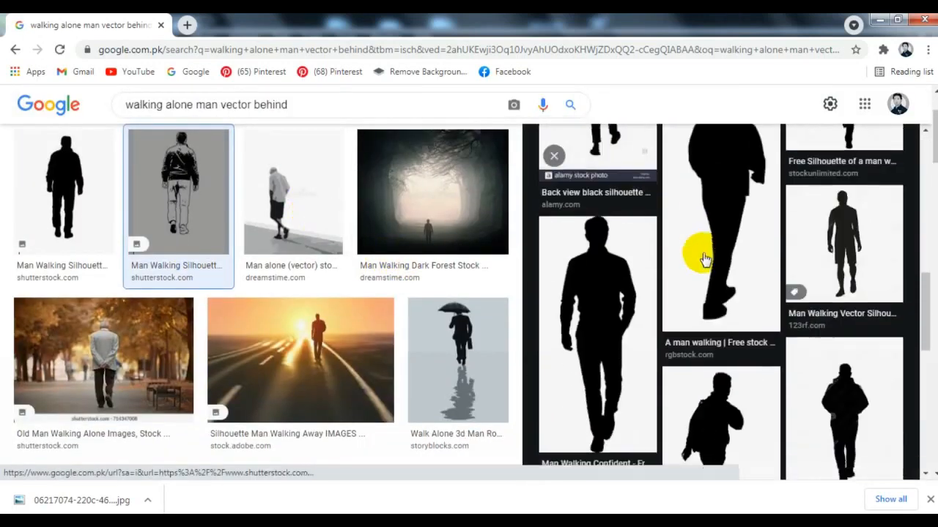
pyautogui.click(715, 330)
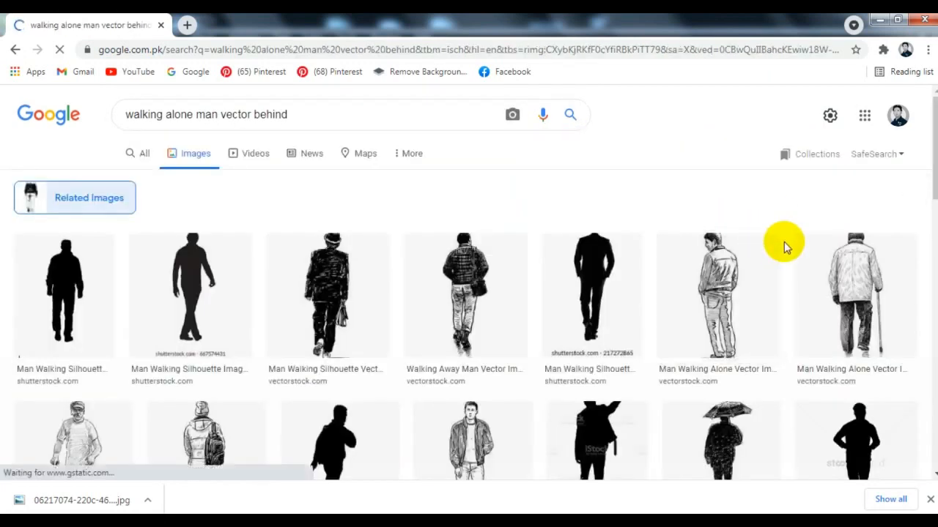
# Step: Open the VectorStock "Walking Away Man" drawing with the backpack in a new browser tab
pyautogui.scroll(-3, 784, 241)
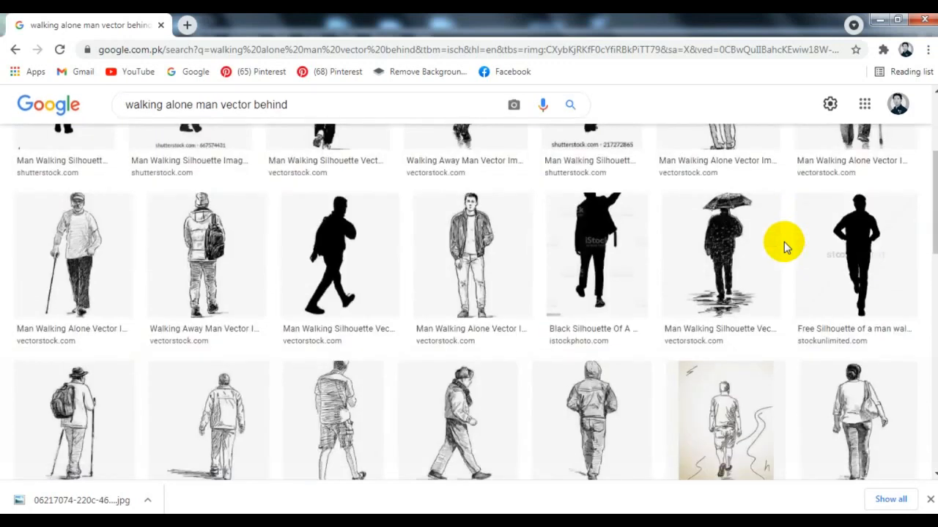
pyautogui.rightClick(223, 237)
pyautogui.click(242, 246)
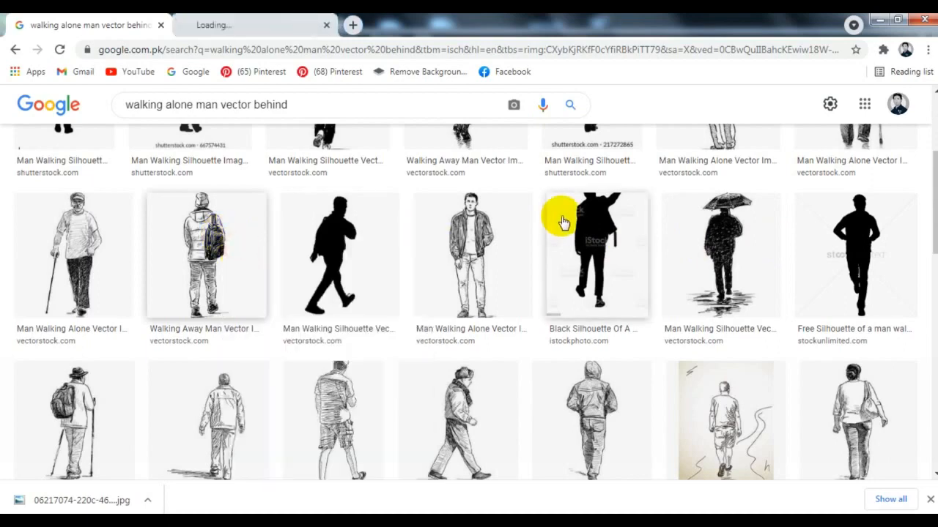
# Step: Find the GetDrawings silhouette of a man walking with a jacket over his shoulder and copy its preview image
pyautogui.scroll(-4, 561, 218)
pyautogui.scroll(-3, 561, 218)
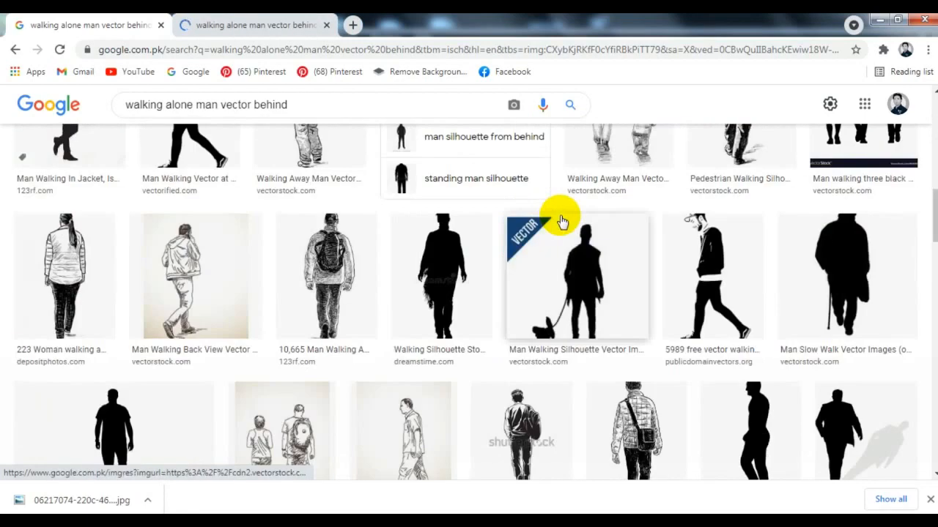
pyautogui.scroll(-1, 561, 219)
pyautogui.scroll(-1, 562, 220)
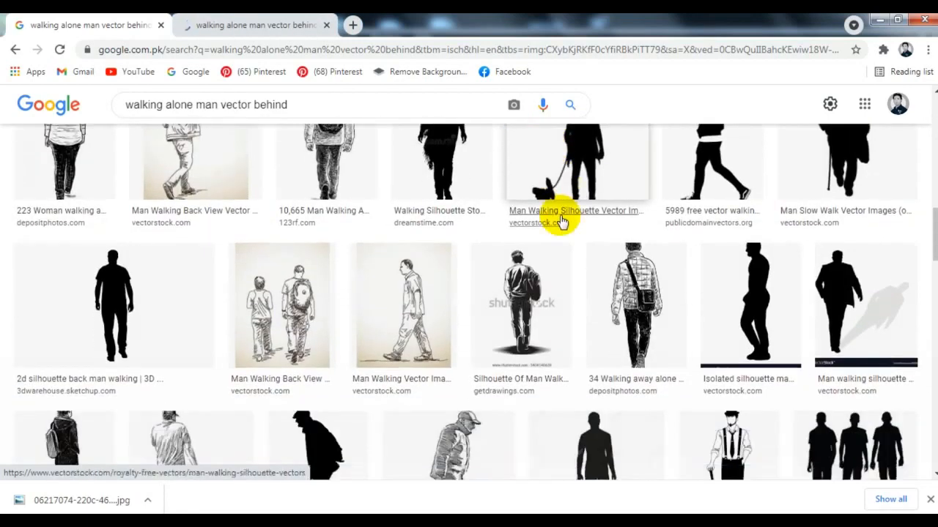
pyautogui.click(519, 322)
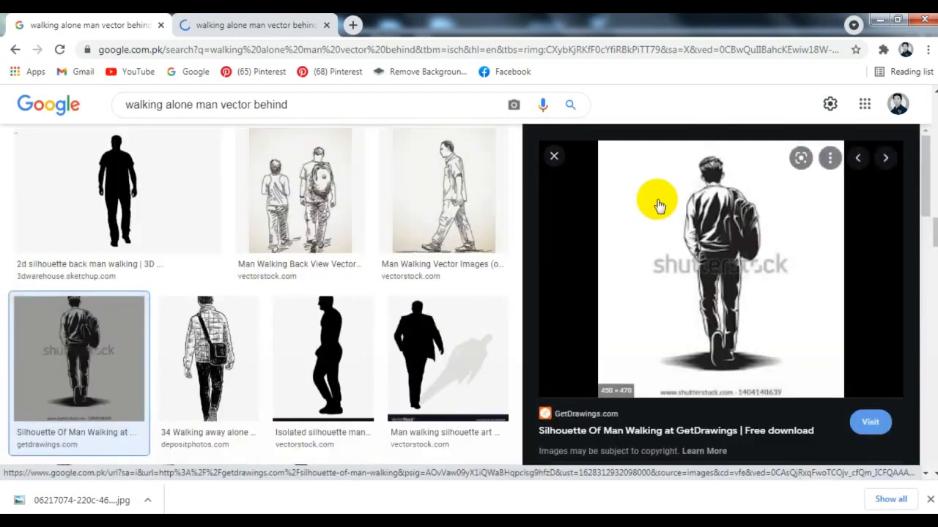
pyautogui.rightClick(737, 234)
pyautogui.click(758, 389)
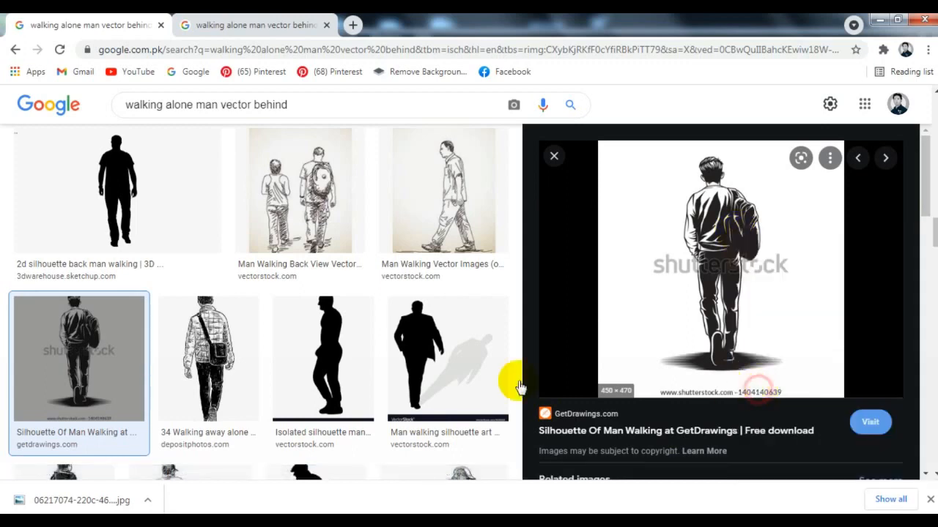
# Step: Switch to CorelDRAW and paste the copied walking man image onto the page
pyautogui.hotkey('alt', 'Tab')
pyautogui.rightClick(285, 205)
pyautogui.click(312, 294)
pyautogui.hotkey('shift', 'F2')
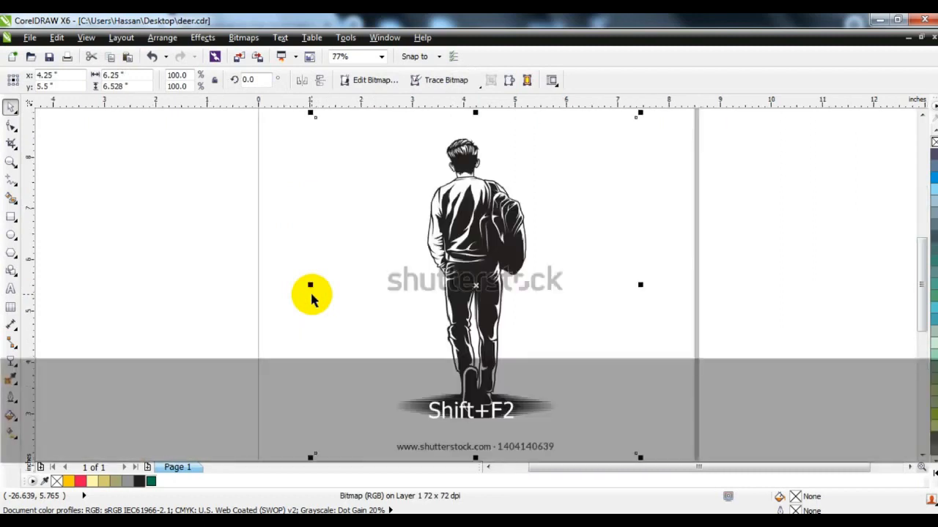
# Step: Start converting the pasted bitmap to black and white (1-bit) with the Line Art conversion method
pyautogui.press('z')
pyautogui.press('Escape')
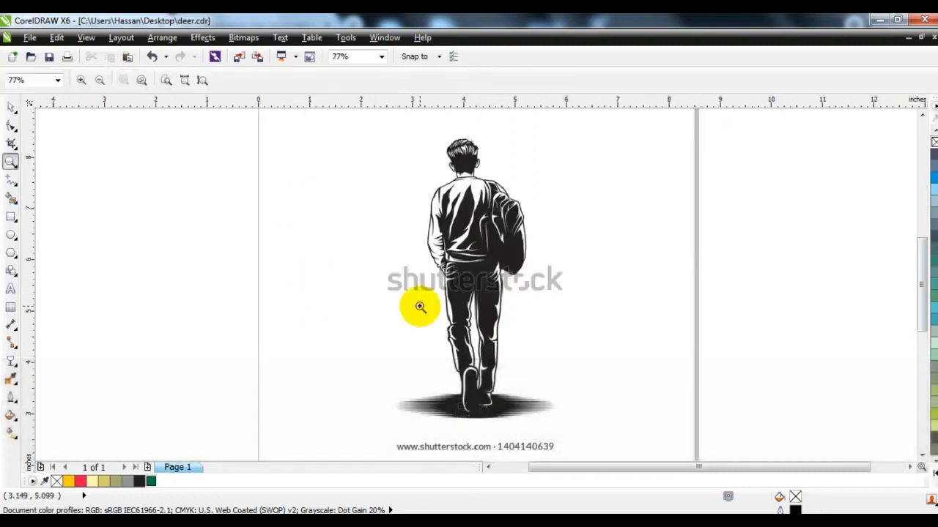
pyautogui.moveTo(352, 157); pyautogui.dragTo(609, 311)
pyautogui.click(11, 110)
pyautogui.click(376, 174)
pyautogui.click(243, 37)
pyautogui.moveTo(323, 189)
pyautogui.click(411, 187)
pyautogui.click(489, 302)
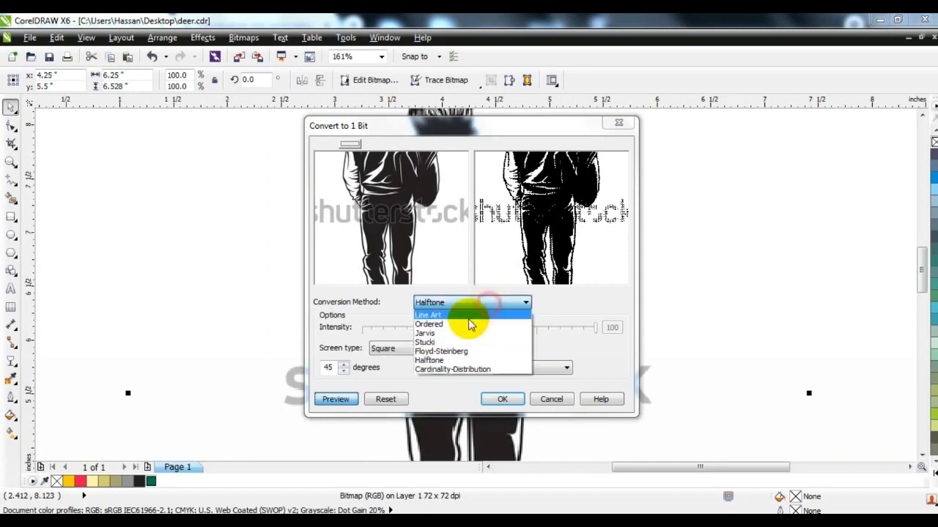
pyautogui.click(468, 315)
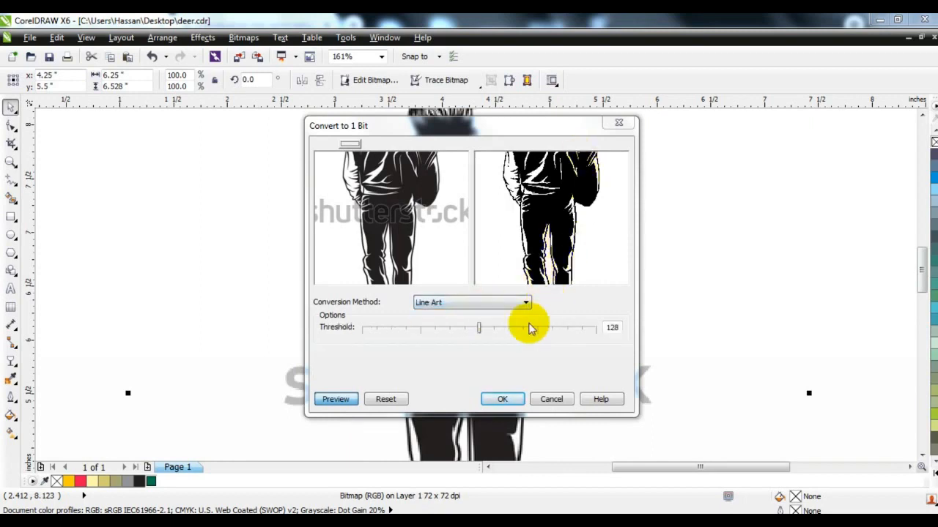
# Step: Set the Line Art threshold to 166, compare the preview around the man's upper body, and apply the conversion
pyautogui.moveTo(386, 198); pyautogui.dragTo(401, 215)
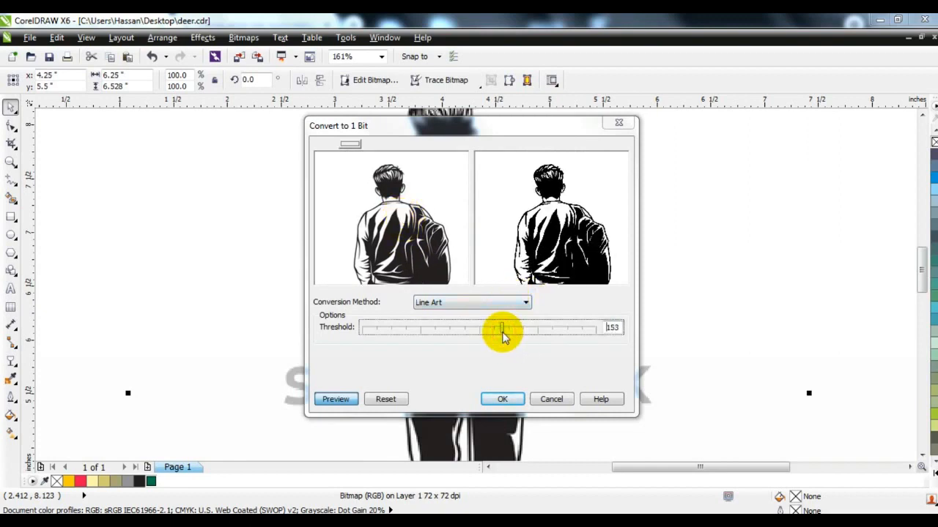
pyautogui.click(344, 402)
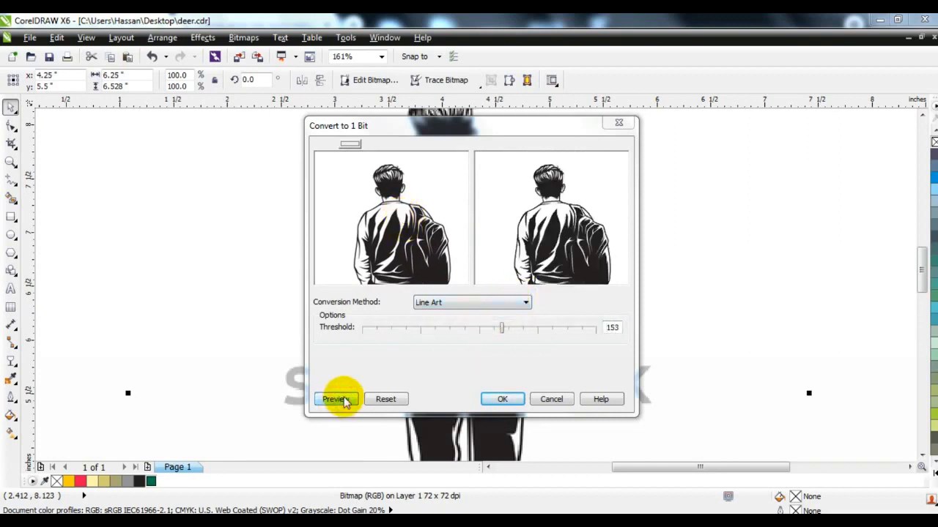
pyautogui.click(329, 402)
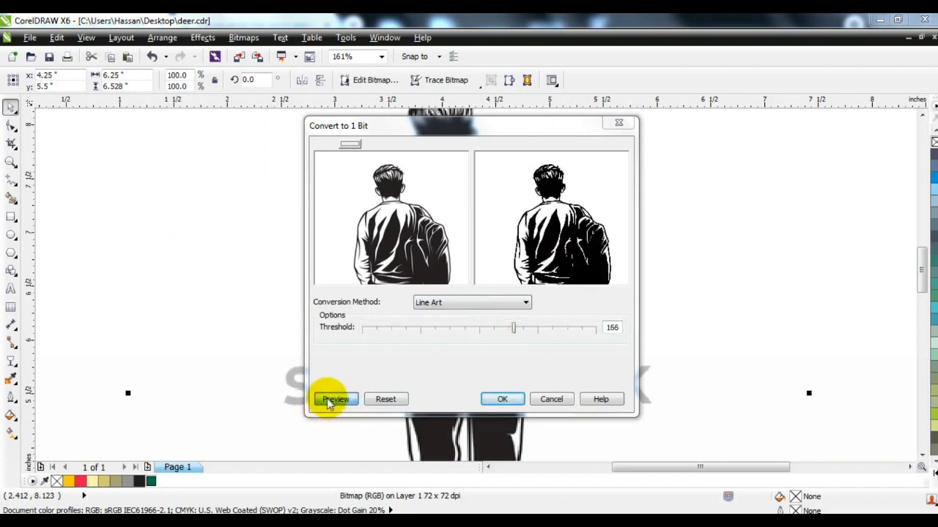
pyautogui.click(328, 402)
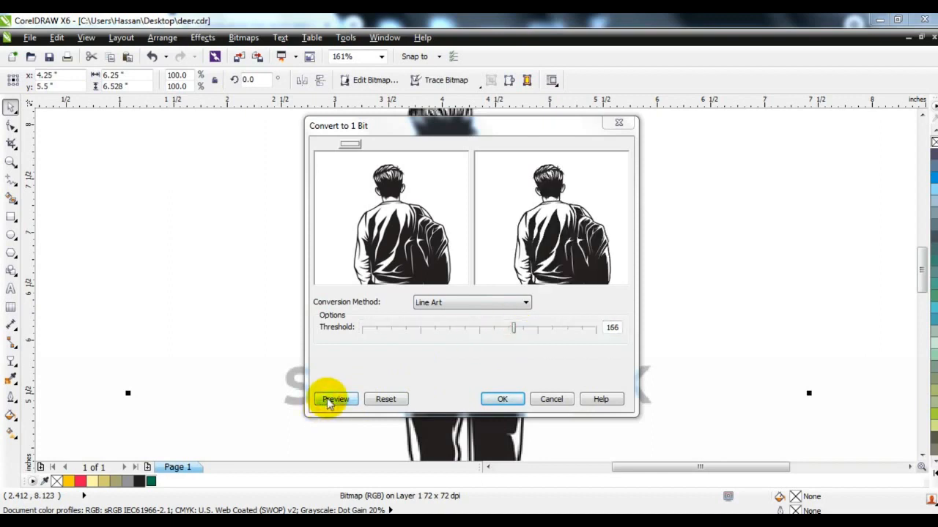
pyautogui.click(504, 399)
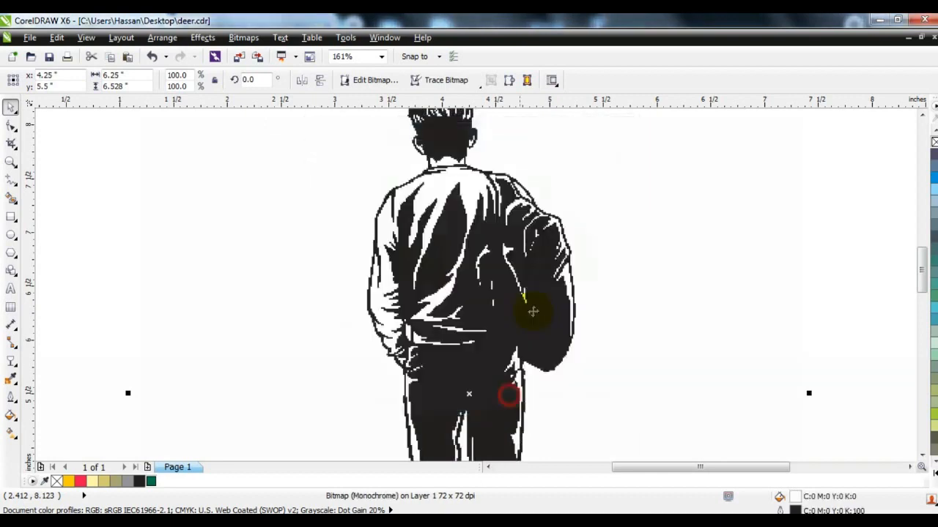
# Step: Outline-trace the monochrome bitmap as a low quality image with the detail at maximum
pyautogui.rightClick(457, 251)
pyautogui.moveTo(567, 72)
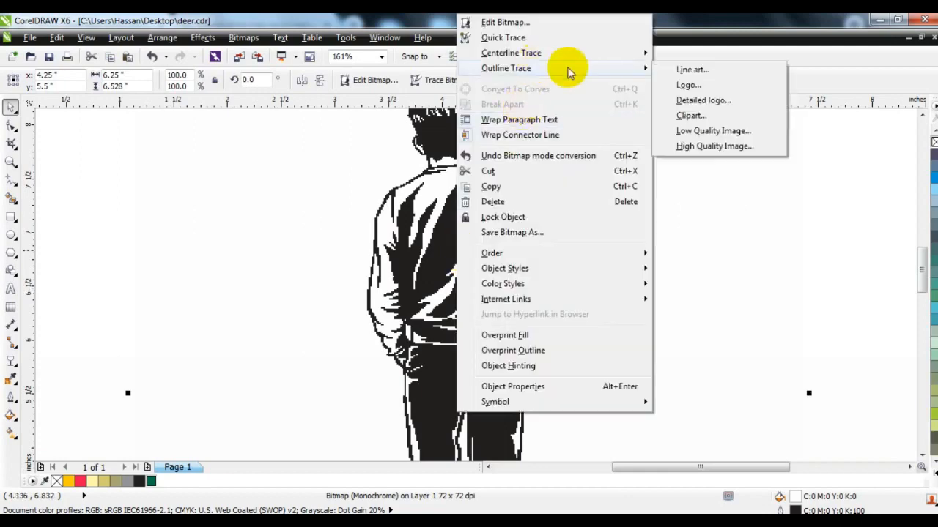
pyautogui.click(705, 129)
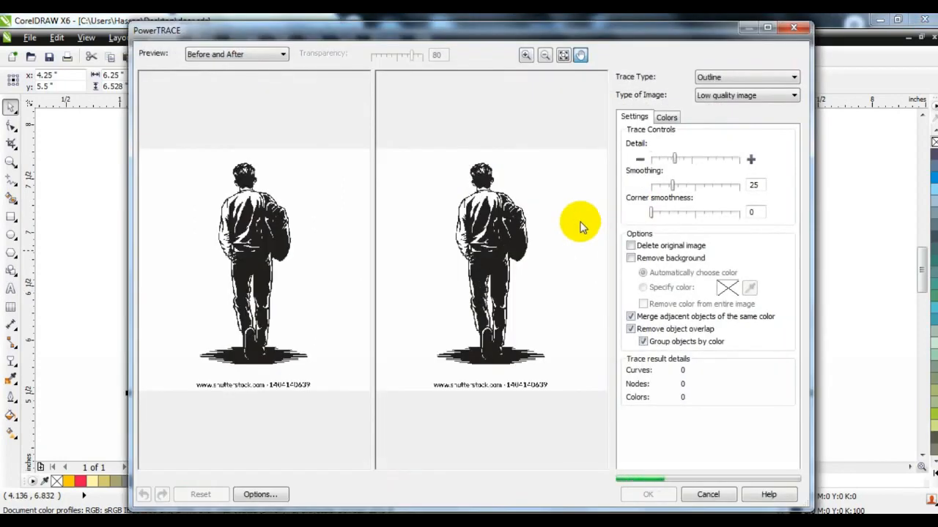
pyautogui.click(680, 159)
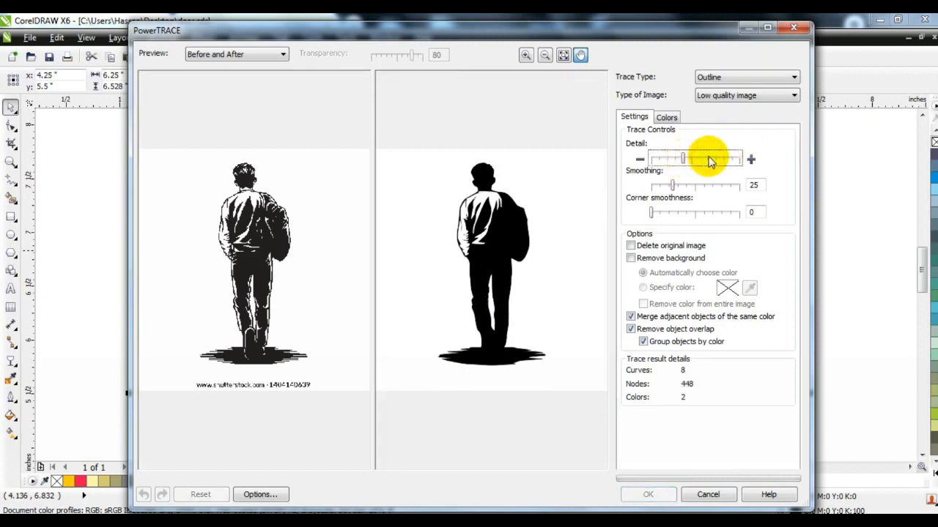
pyautogui.click(710, 162)
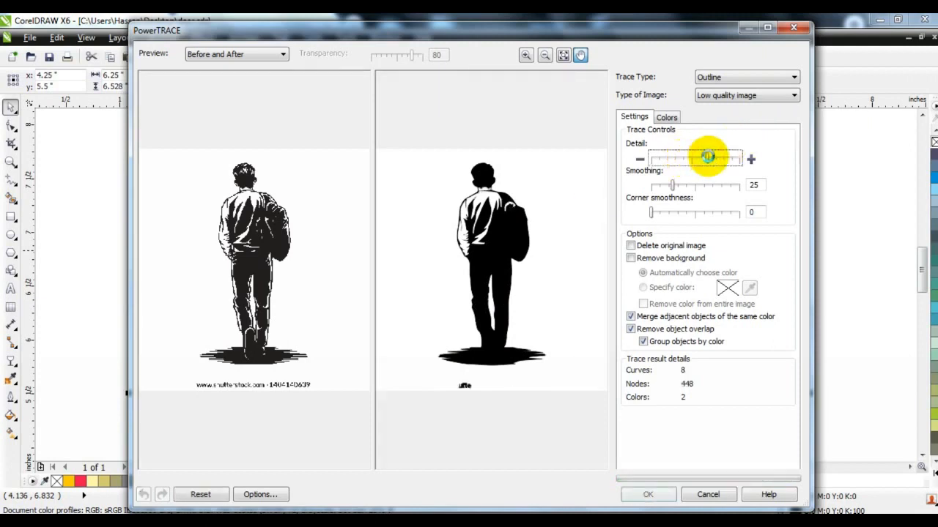
pyautogui.click(720, 161)
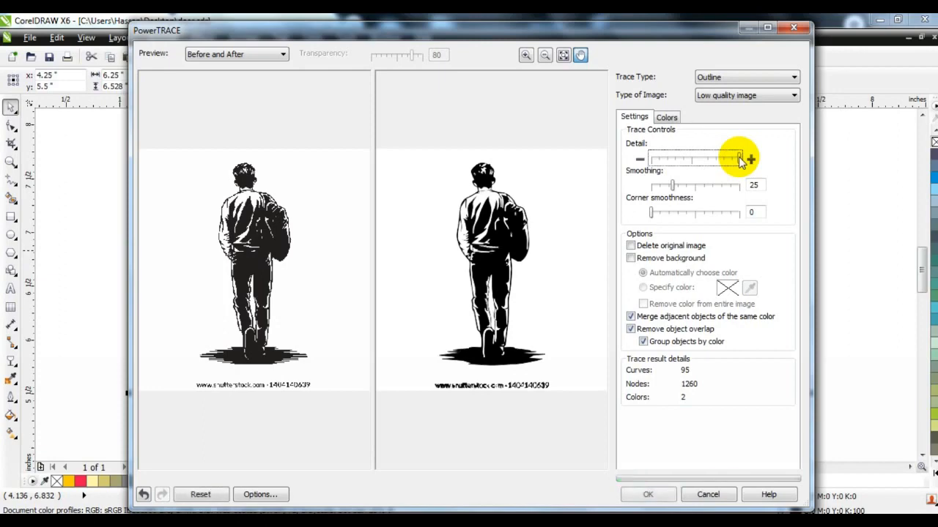
pyautogui.click(657, 495)
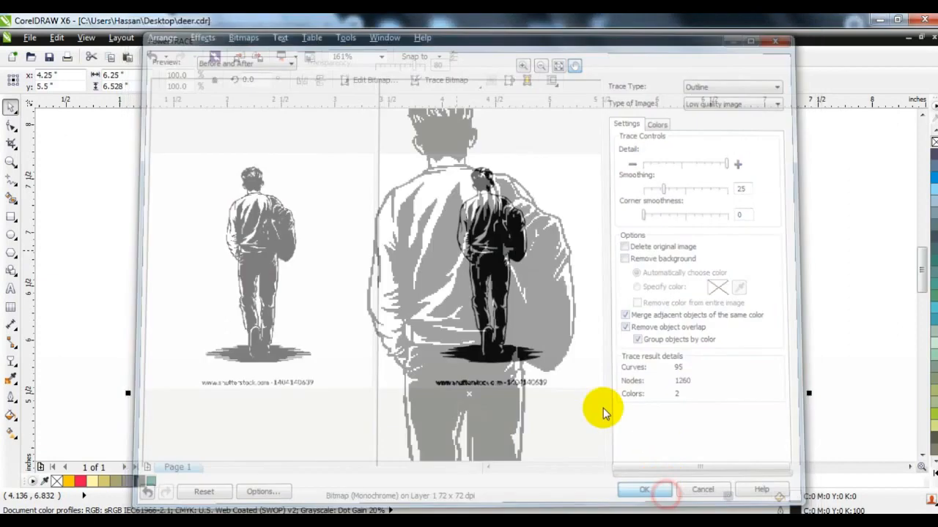
# Step: Shift the traced figure slightly off the original bitmap and delete the bitmap, keeping the vector trace
pyautogui.press('F3')
pyautogui.moveTo(534, 241)
pyautogui.mouseDown()
pyautogui.moveTo(227, 245)
pyautogui.moveTo(542, 252)
pyautogui.mouseUp()
pyautogui.click(514, 260)
pyautogui.press('Delete')
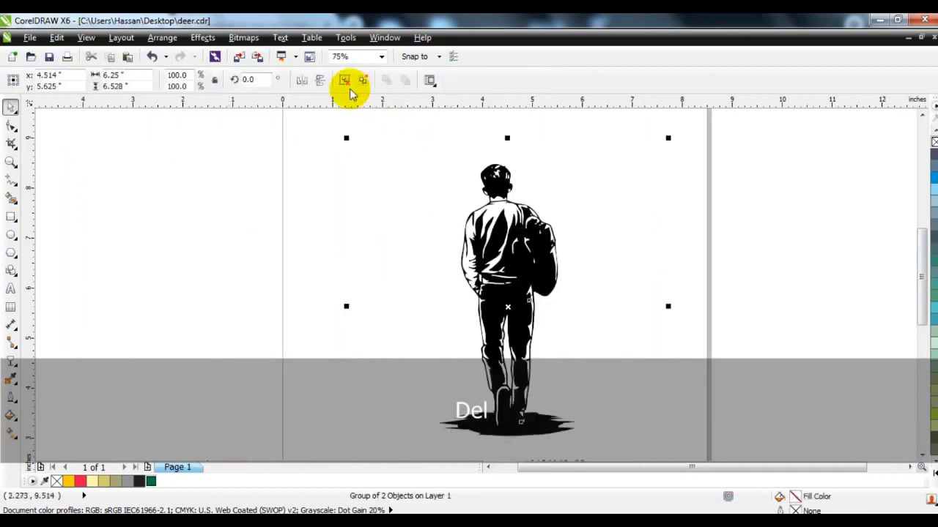
# Step: Remove the background shape from the traced man artwork and move the black figure slightly up the page
pyautogui.press('Escape')
pyautogui.press('Delete')
pyautogui.moveTo(611, 122); pyautogui.dragTo(342, 166)
pyautogui.click(534, 425)
pyautogui.moveTo(541, 237); pyautogui.dragTo(545, 214)
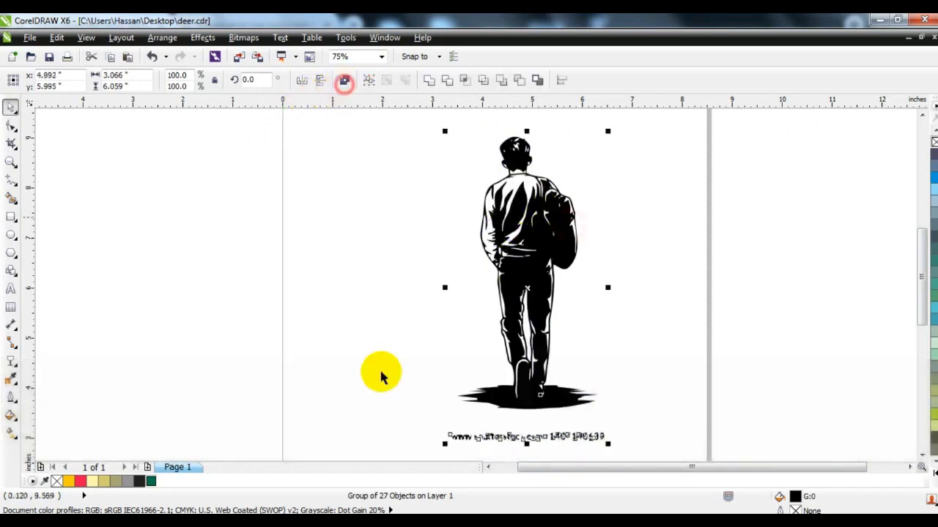
# Step: Ungroup the traced black artwork completely and delete the watermark text beneath the man's shadow
pyautogui.click(344, 81)
pyautogui.moveTo(377, 413); pyautogui.dragTo(634, 450)
pyautogui.press('Delete')
# Step: Try several palette colours on the man figure and fill it with a dark slate blue
pyautogui.click(542, 375)
pyautogui.hotkey('ctrl', 'z')
pyautogui.click(935, 343)
pyautogui.click(934, 354)
pyautogui.click(934, 264)
pyautogui.click(934, 213)
pyautogui.click(934, 178)
pyautogui.click(935, 166)
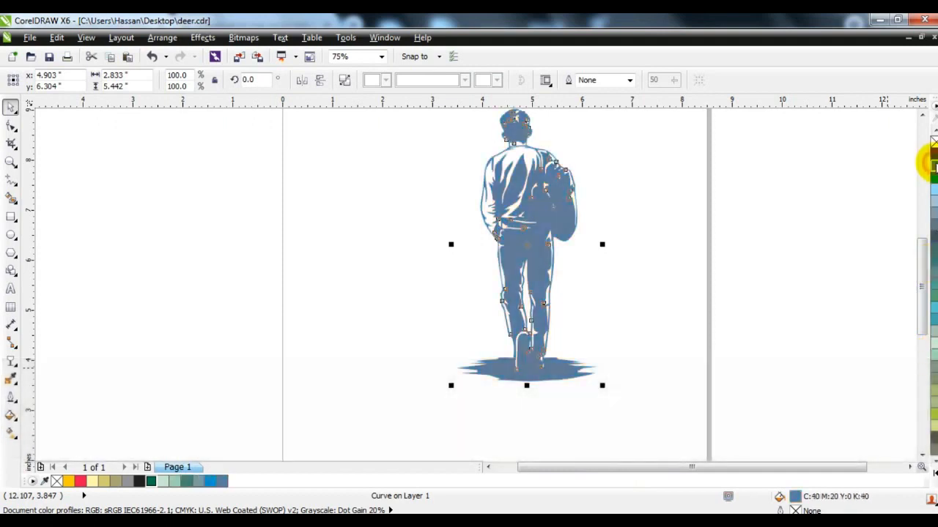
pyautogui.click(934, 155)
# Step: Move the man figure off the page to the empty area on its right side
pyautogui.click(806, 243)
pyautogui.press('F4')
pyautogui.moveTo(504, 242); pyautogui.dragTo(820, 238)
pyautogui.click(612, 253)
# Step: Switch to the Chrome browser and search Google Images for "mountain vector"
pyautogui.hotkey('alt', 'Tab')
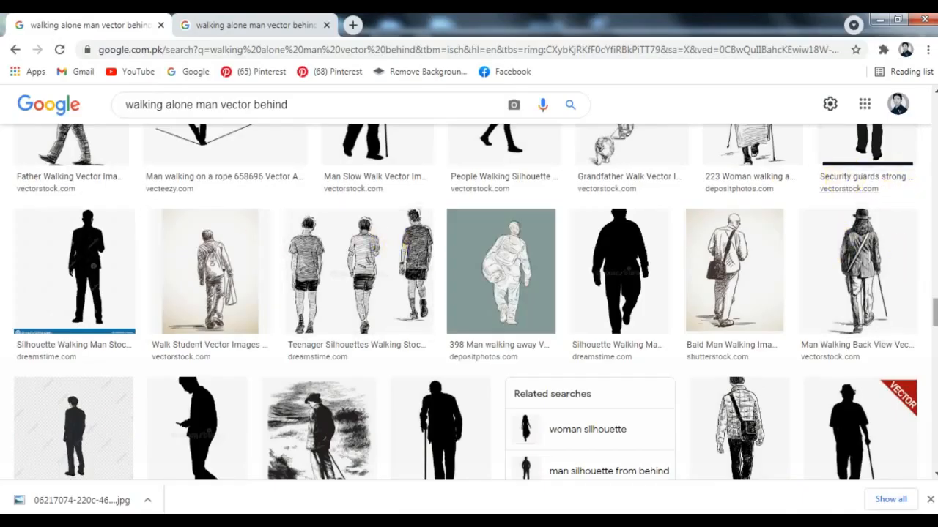
pyautogui.press('F5')
pyautogui.moveTo(341, 123); pyautogui.dragTo(132, 122)
pyautogui.click(130, 121)
pyautogui.hotkey('ctrl', 'a')
pyautogui.write('mountain vec')
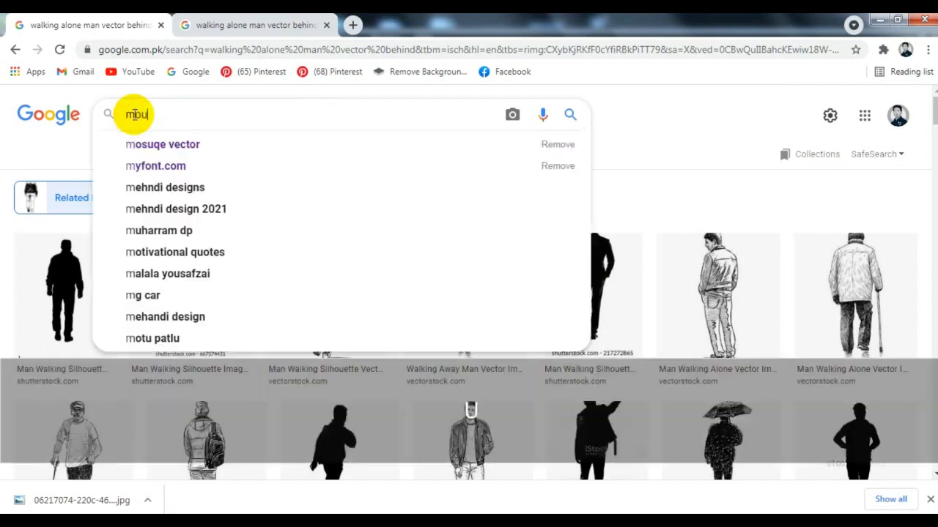
pyautogui.write('tor')
pyautogui.press('Return')
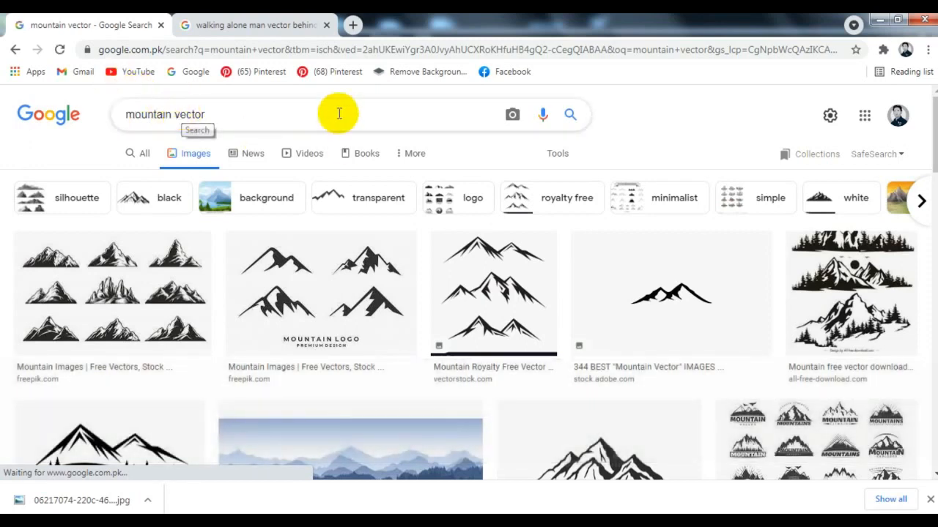
# Step: Find the dark rocky mountain illustration from Shutterstock in the results, open its preview and copy the image
pyautogui.scroll(-2, 384, 144)
pyautogui.scroll(-2, 389, 148)
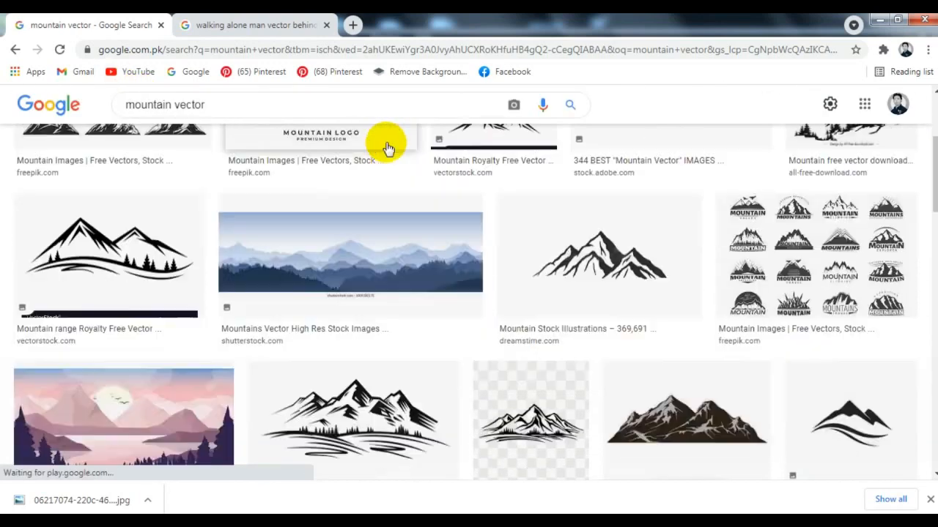
pyautogui.scroll(-2, 389, 148)
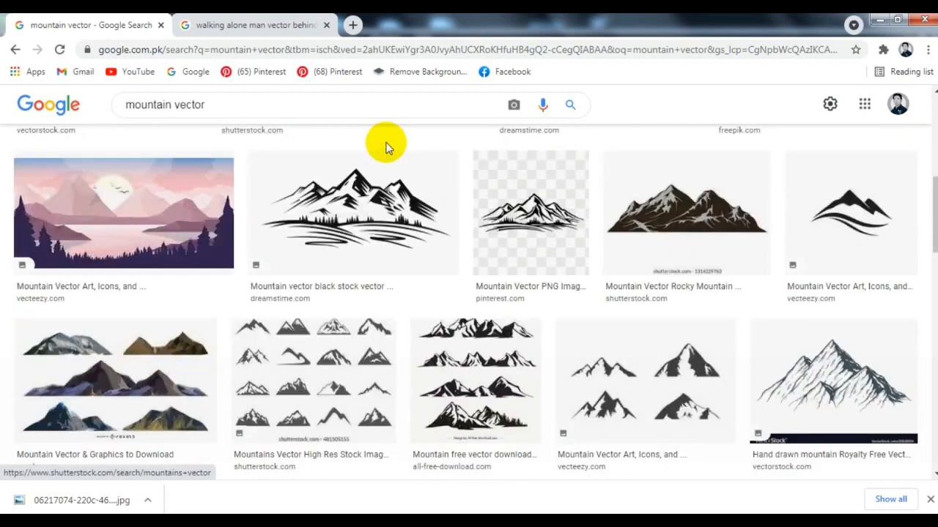
pyautogui.click(667, 220)
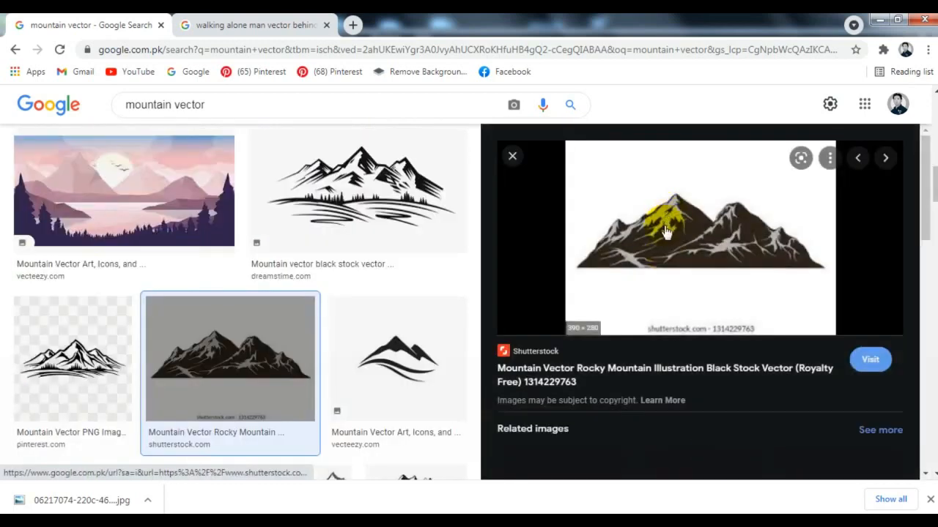
pyautogui.rightClick(665, 231)
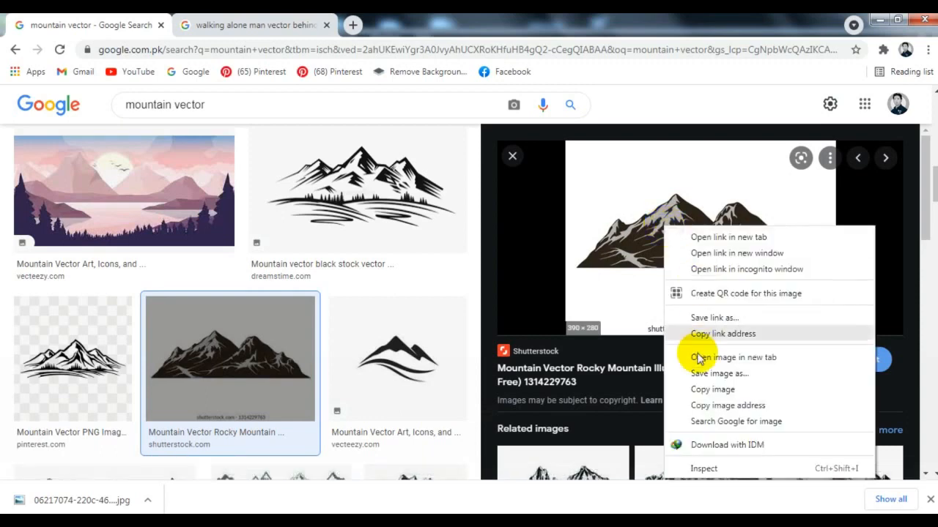
pyautogui.click(699, 384)
# Step: Switch to CorelDRAW and paste the copied mountain image onto the page
pyautogui.hotkey('alt', 'Tab')
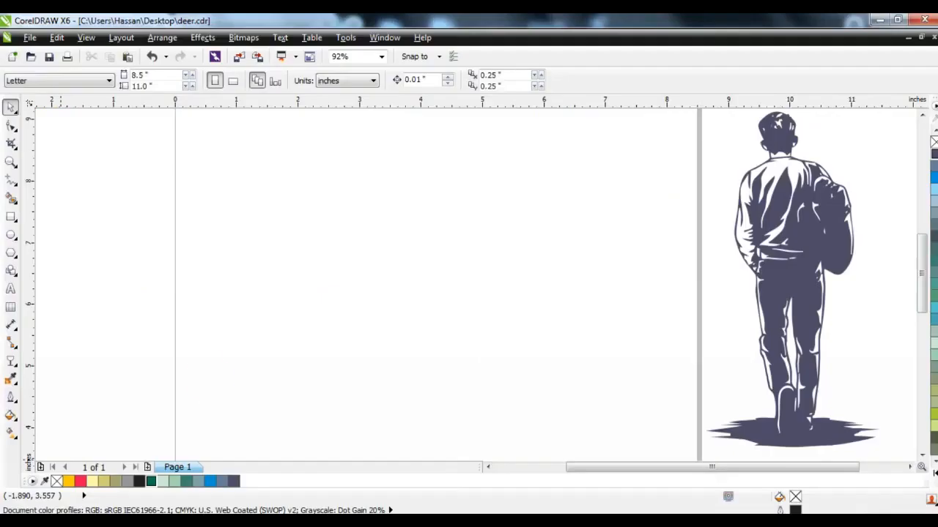
pyautogui.rightClick(225, 194)
pyautogui.click(260, 284)
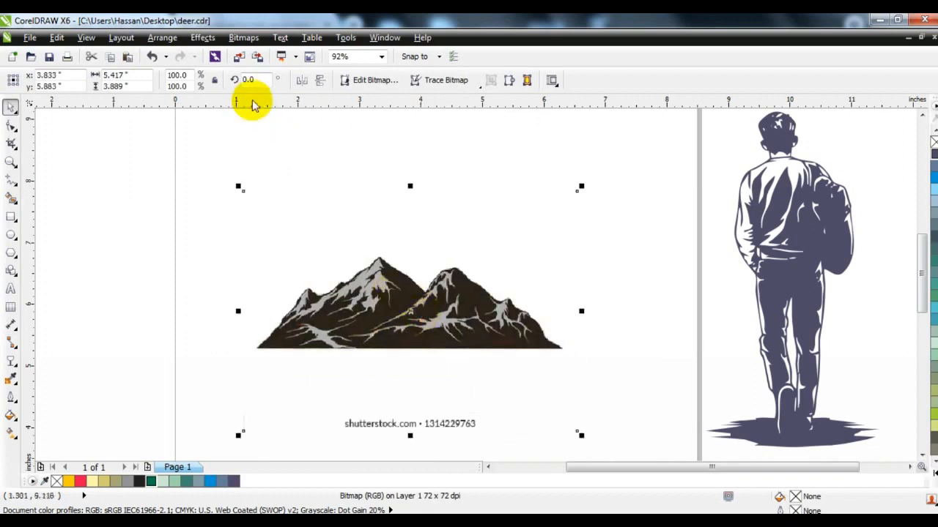
# Step: Convert the mountain bitmap to black and white (1-bit) with the Line Art method at threshold 128
pyautogui.click(244, 37)
pyautogui.moveTo(227, 184)
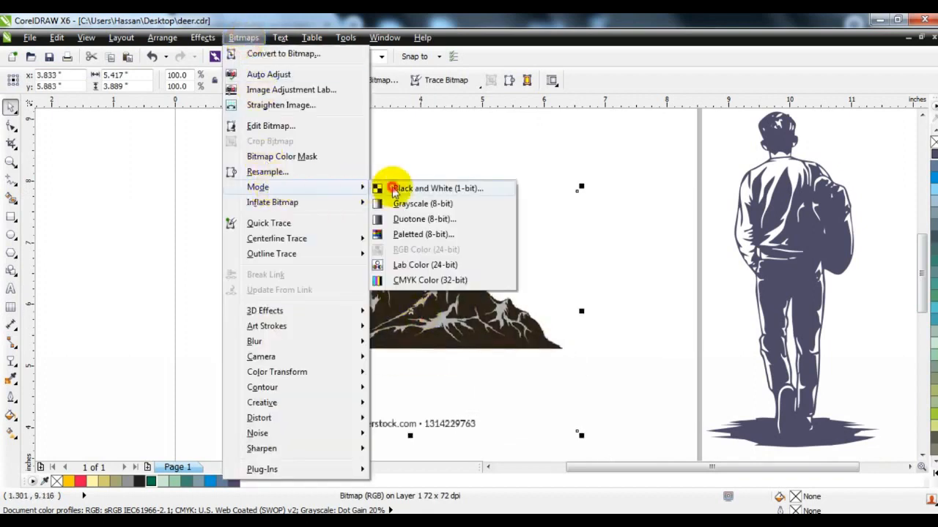
pyautogui.click(388, 184)
pyautogui.click(480, 301)
pyautogui.click(479, 311)
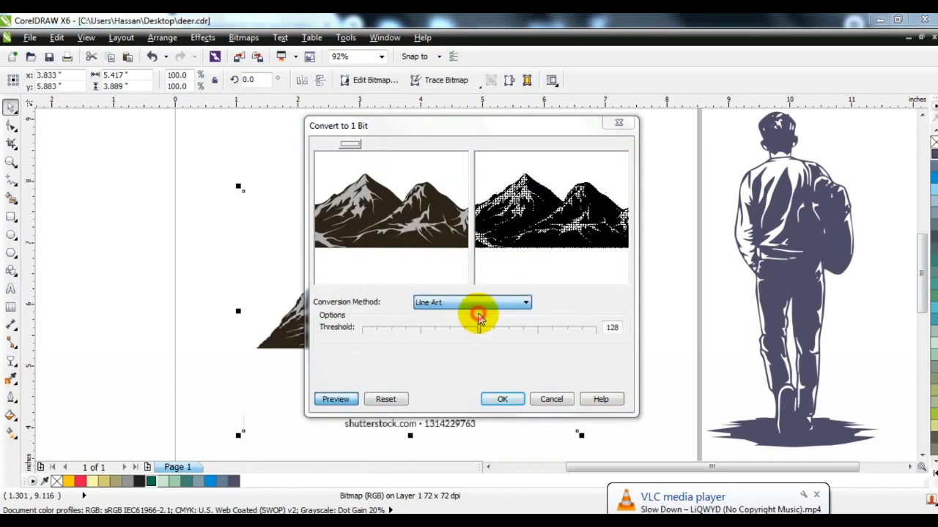
pyautogui.click(819, 497)
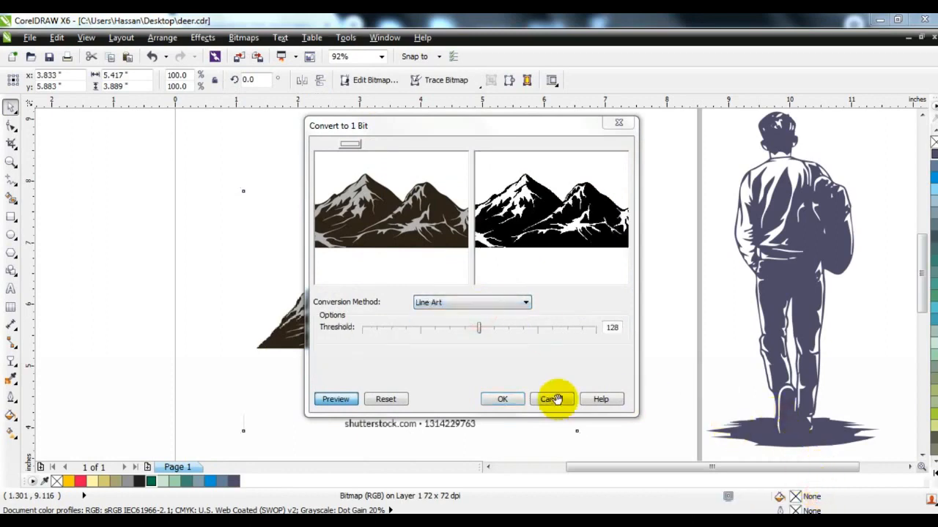
pyautogui.click(503, 399)
# Step: Outline-trace the monochrome mountain bitmap as a low quality image
pyautogui.rightClick(432, 297)
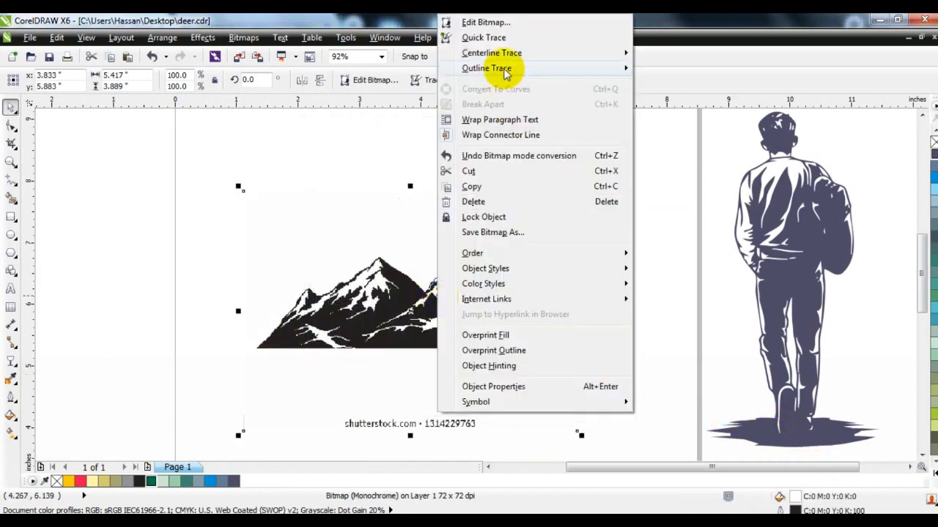
pyautogui.moveTo(506, 73)
pyautogui.click(692, 130)
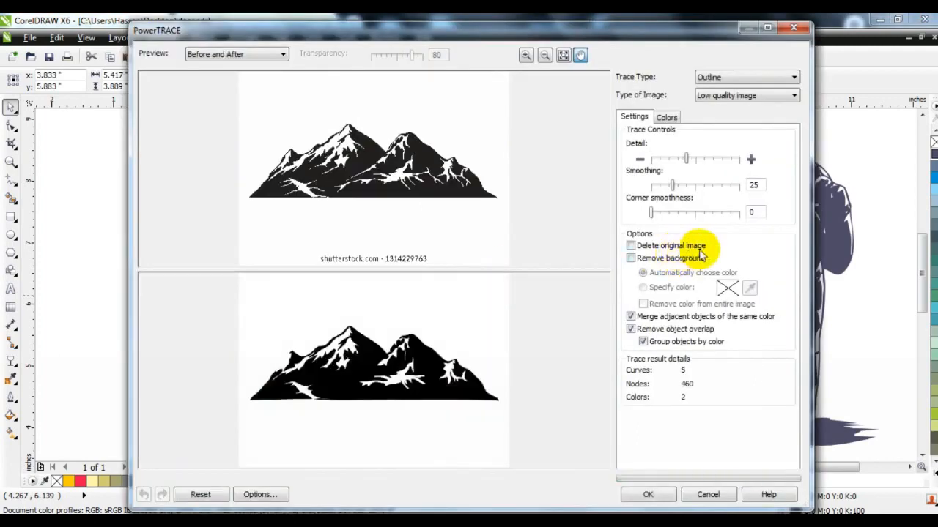
pyautogui.click(662, 496)
# Step: Ungroup the mountain trace, move the mountain shape off the bitmap and fill it with dark teal C:40 M:0 Y:20 K:60
pyautogui.click(345, 81)
pyautogui.click(700, 274)
pyautogui.moveTo(476, 335)
pyautogui.mouseDown()
pyautogui.moveTo(472, 325)
pyautogui.moveTo(547, 232)
pyautogui.mouseUp()
pyautogui.click(932, 247)
# Step: Delete the leftover black mountain bitmap and move the teal mountain off the page, above and right of the man
pyautogui.click(487, 293)
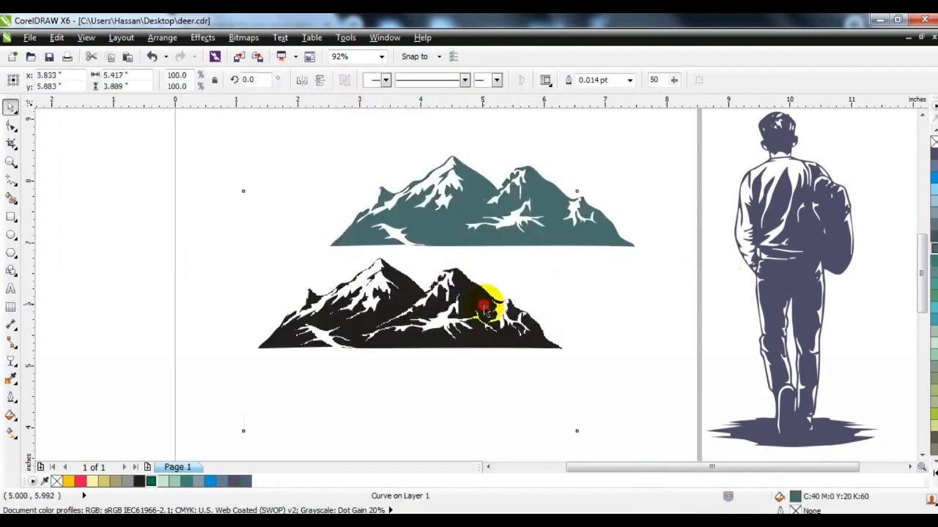
pyautogui.press('Delete')
pyautogui.press('F3')
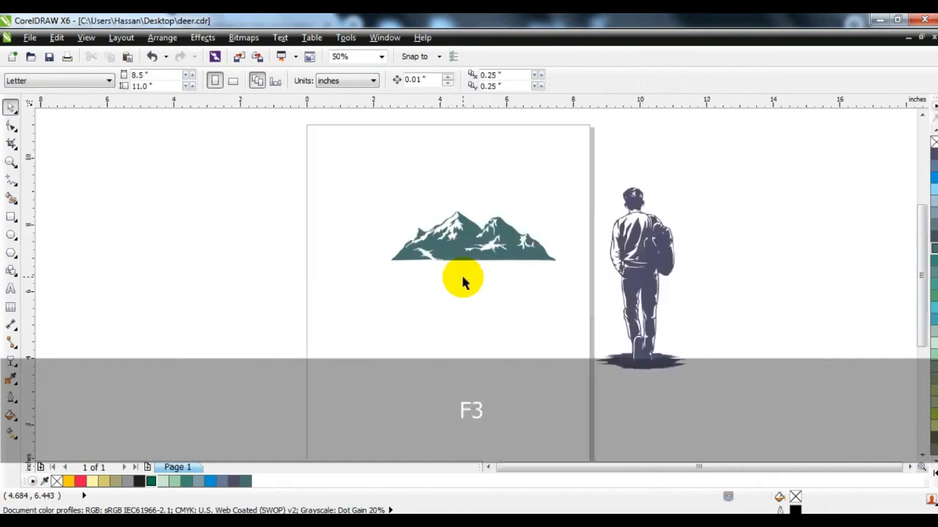
pyautogui.moveTo(446, 251); pyautogui.dragTo(733, 163)
pyautogui.click(402, 223)
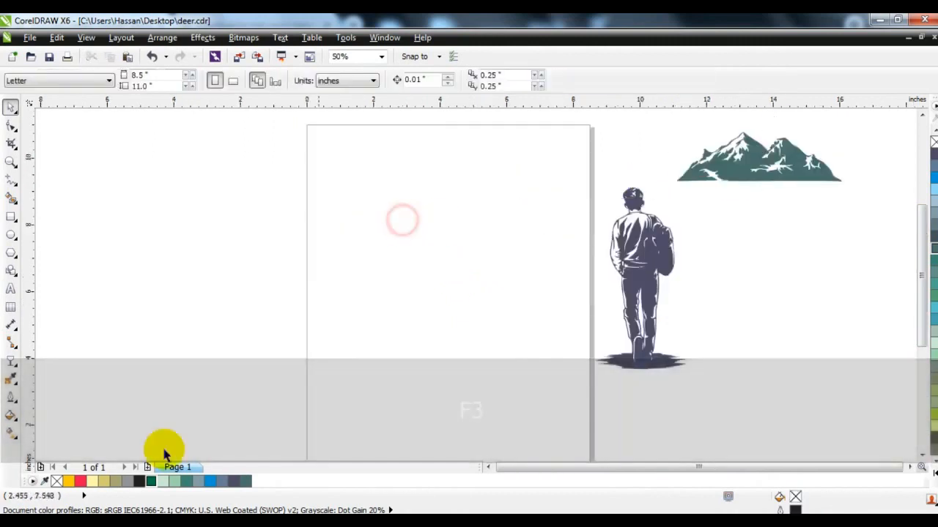
# Step: Switch back to the Chrome browser and search Google Images for "bird flying vector"
pyautogui.click(168, 521)
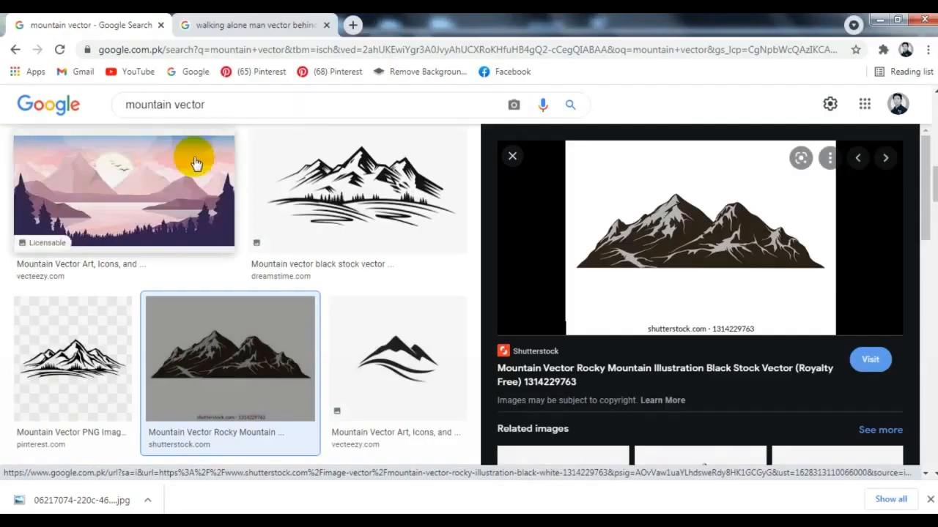
pyautogui.doubleClick(169, 104)
pyautogui.write('bird fly')
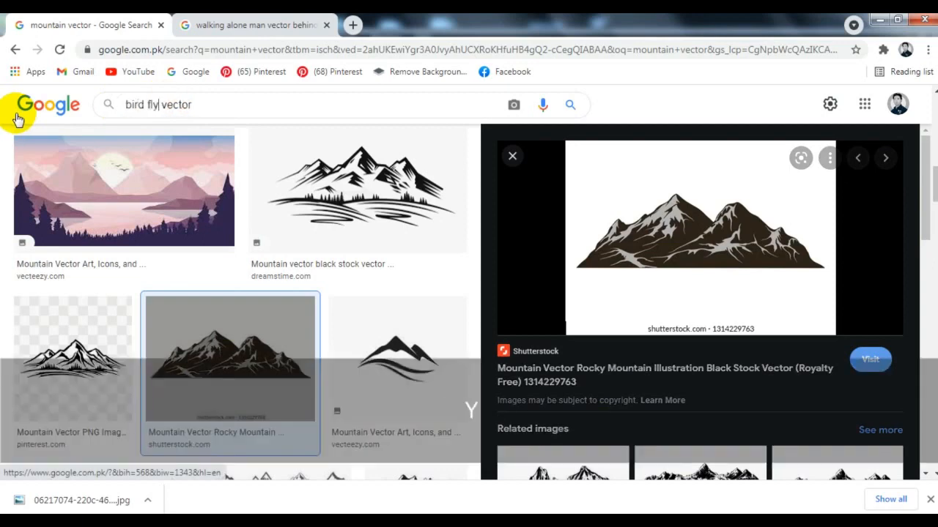
pyautogui.write('ing')
pyautogui.press('Return')
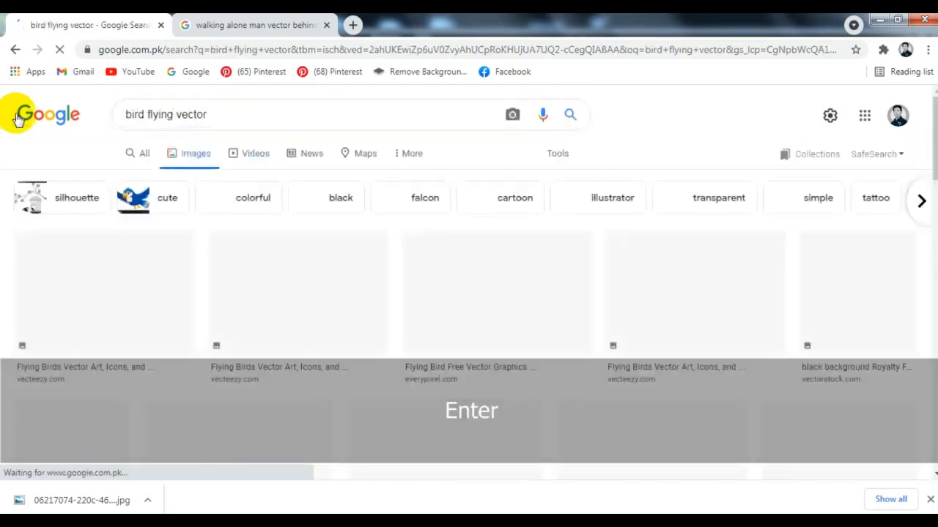
# Step: Find the Dreamstime flock of flying birds silhouette in the results, open its preview and copy the image
pyautogui.scroll(-3, 18, 119)
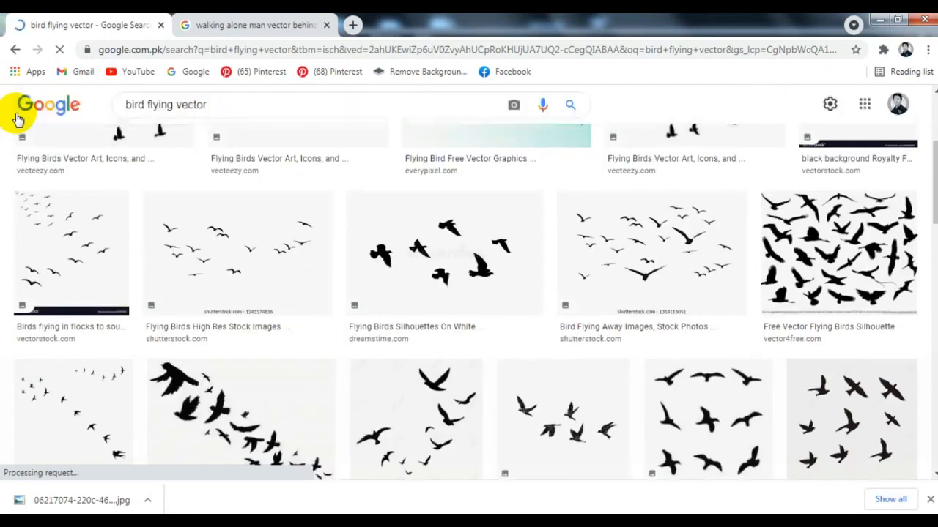
pyautogui.scroll(-4, 18, 119)
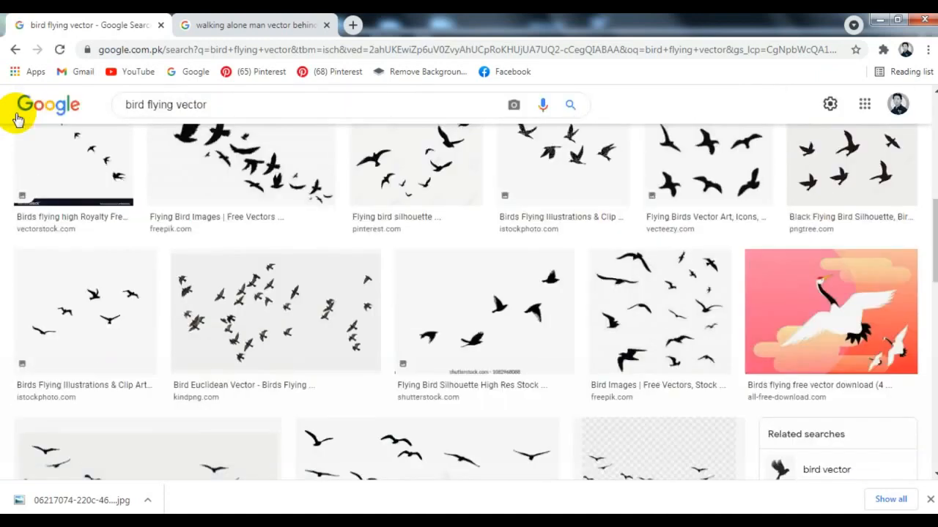
pyautogui.scroll(-4, 18, 120)
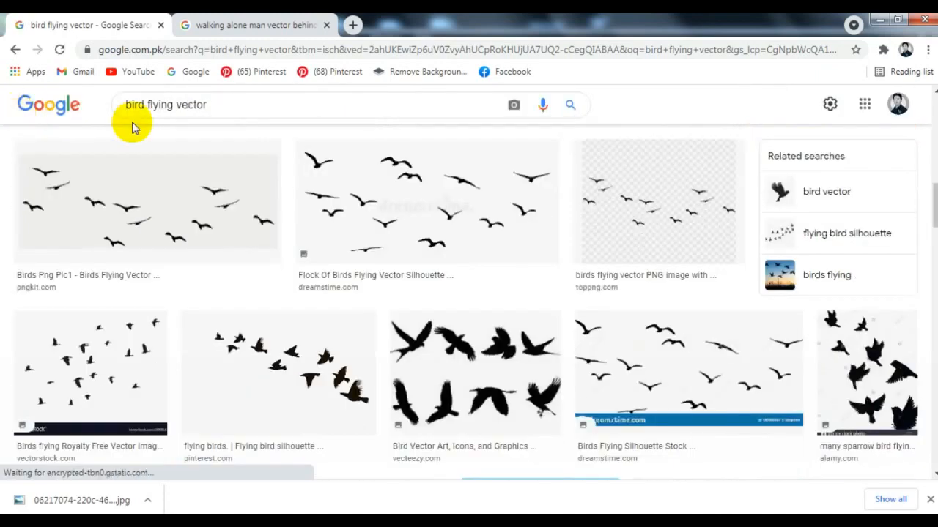
pyautogui.click(334, 176)
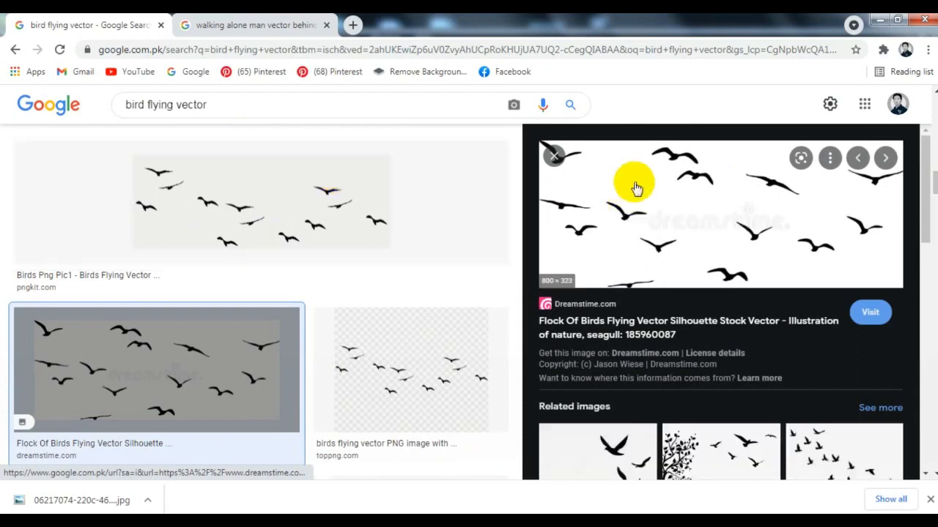
pyautogui.rightClick(635, 185)
pyautogui.click(670, 347)
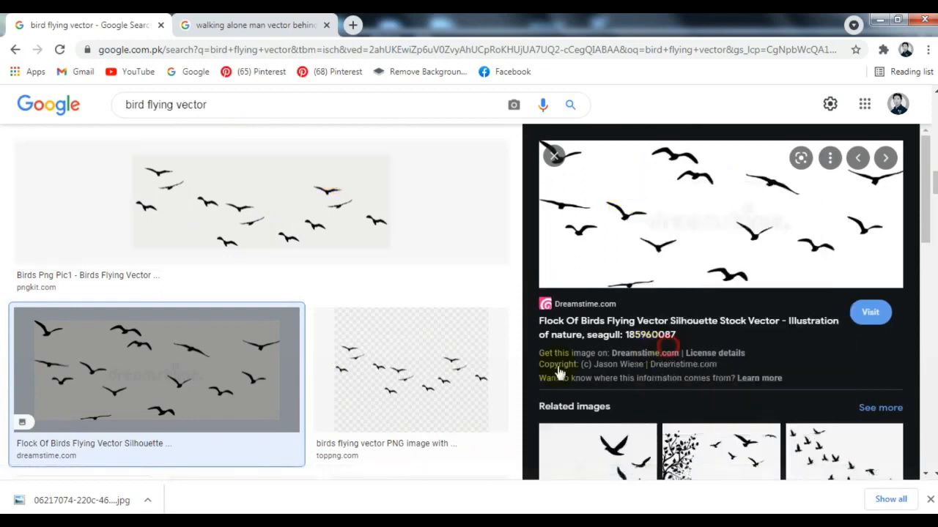
# Step: Switch to CorelDRAW and paste the copied birds image onto the page
pyautogui.hotkey('alt', 'Tab')
pyautogui.rightClick(210, 226)
pyautogui.click(220, 320)
# Step: Outline-trace the pasted birds bitmap as a low quality image
pyautogui.rightClick(453, 282)
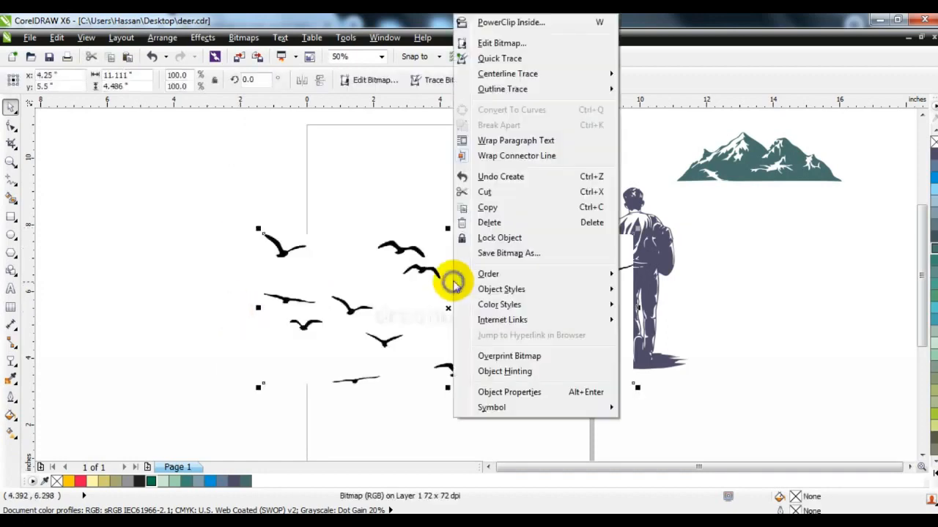
pyautogui.moveTo(537, 92)
pyautogui.click(703, 151)
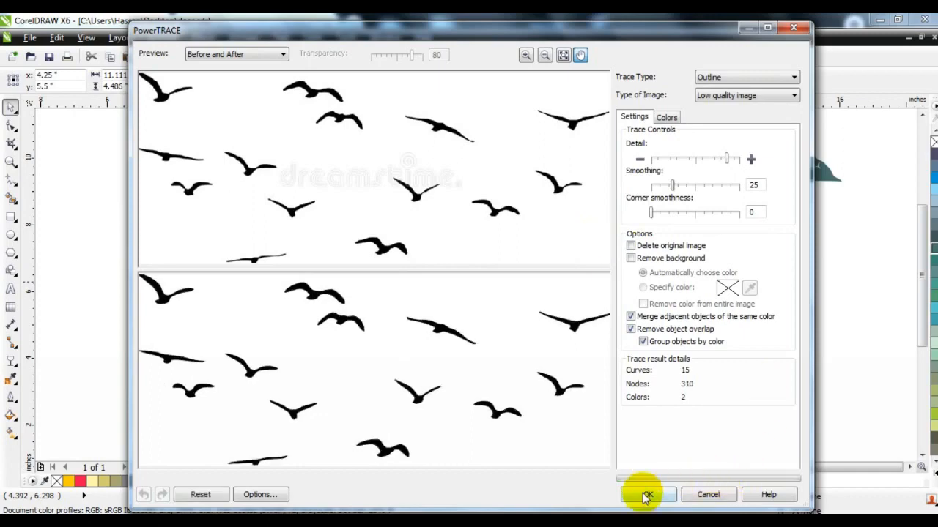
pyautogui.click(646, 496)
# Step: Ungroup the birds trace and move the black birds off the page, to the right beyond the man
pyautogui.click(345, 80)
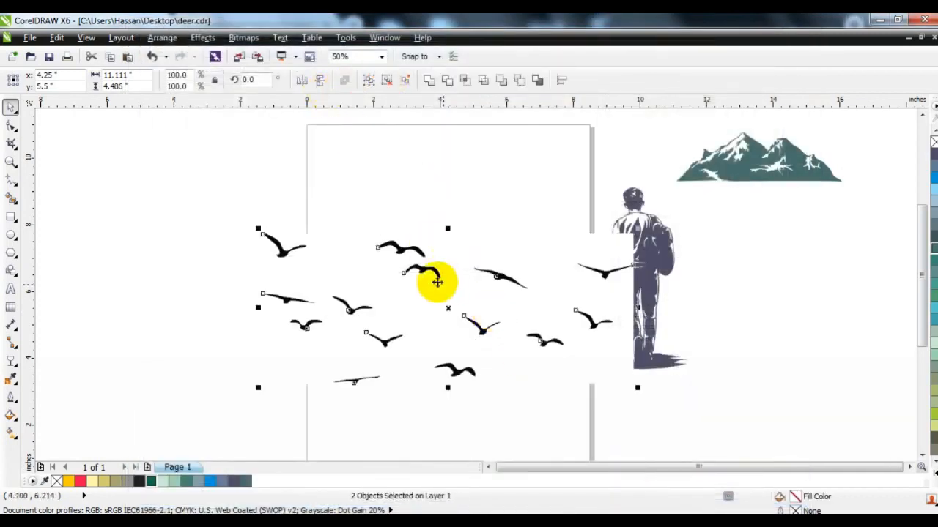
pyautogui.press('Escape')
pyautogui.moveTo(419, 268); pyautogui.dragTo(879, 293)
# Step: Delete the leftover birds background from the page and shift the man figure slightly farther from the page edge
pyautogui.click(508, 320)
pyautogui.press('Delete')
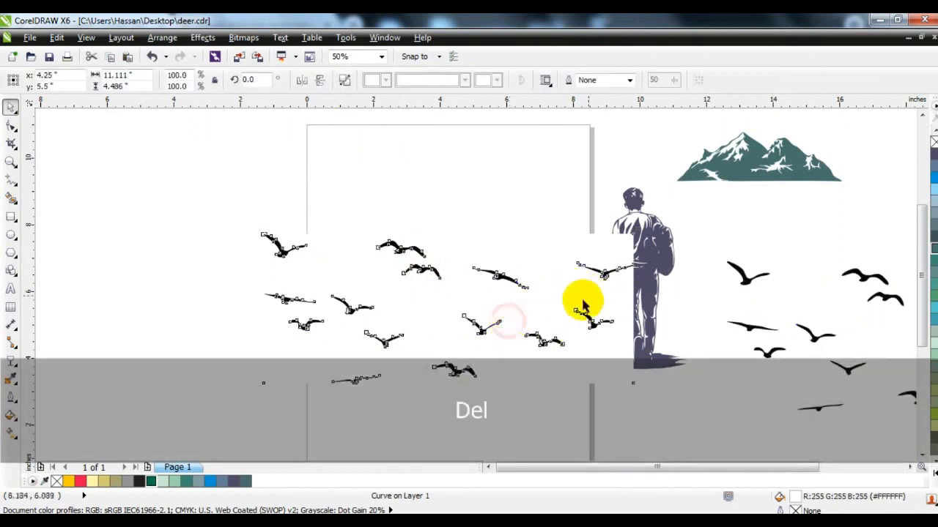
pyautogui.moveTo(652, 259); pyautogui.dragTo(662, 258)
pyautogui.click(322, 264)
# Step: Draw a circle about 5.4 inches in diameter in the upper part of the page
pyautogui.click(9, 162)
pyautogui.moveTo(258, 119); pyautogui.dragTo(698, 382)
pyautogui.click(11, 234)
pyautogui.moveTo(349, 132); pyautogui.dragTo(484, 401)
# Step: Draw a straight horizontal line about 8.4 inches long across the upper part of the circle
pyautogui.click(10, 181)
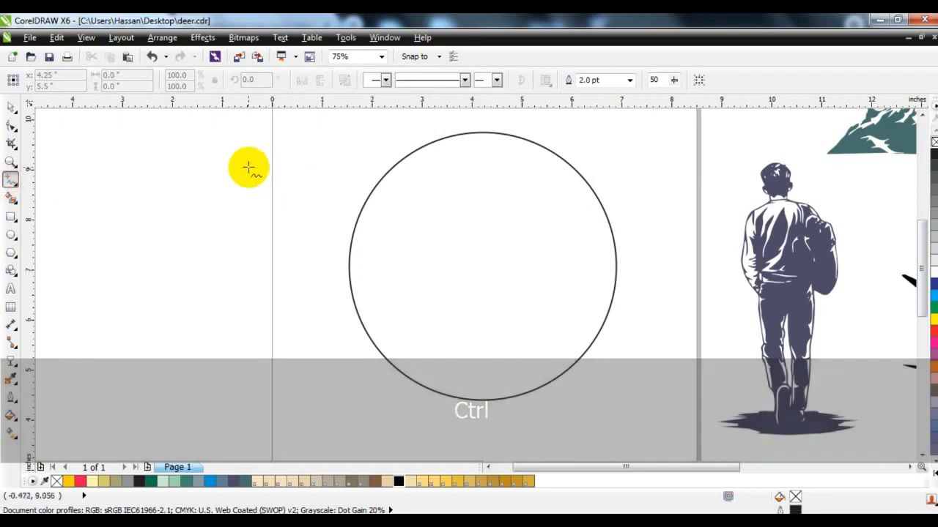
pyautogui.click(243, 167)
pyautogui.click(673, 167)
pyautogui.click(11, 107)
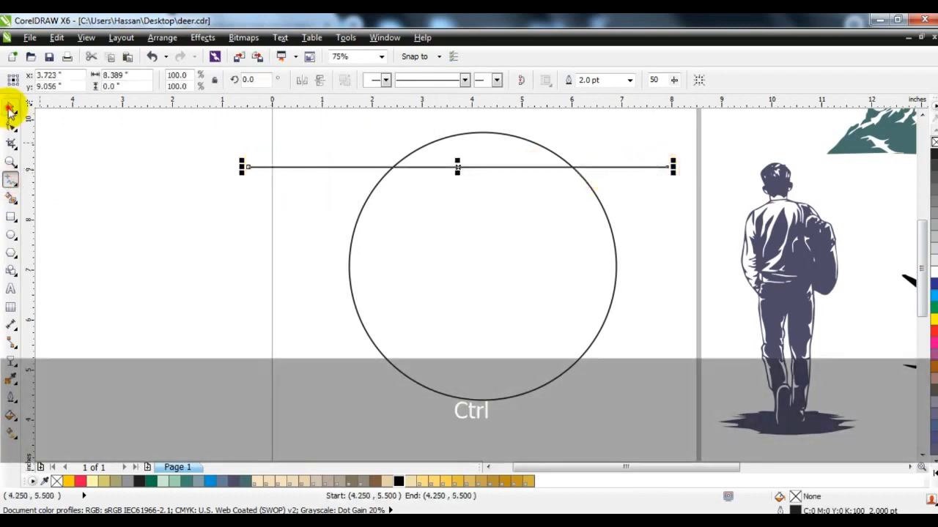
# Step: Copy the line about 0.57 inches downward and repeat the copy until eight evenly spaced lines cross the circle
pyautogui.moveTo(272, 166); pyautogui.dragTo(277, 191)
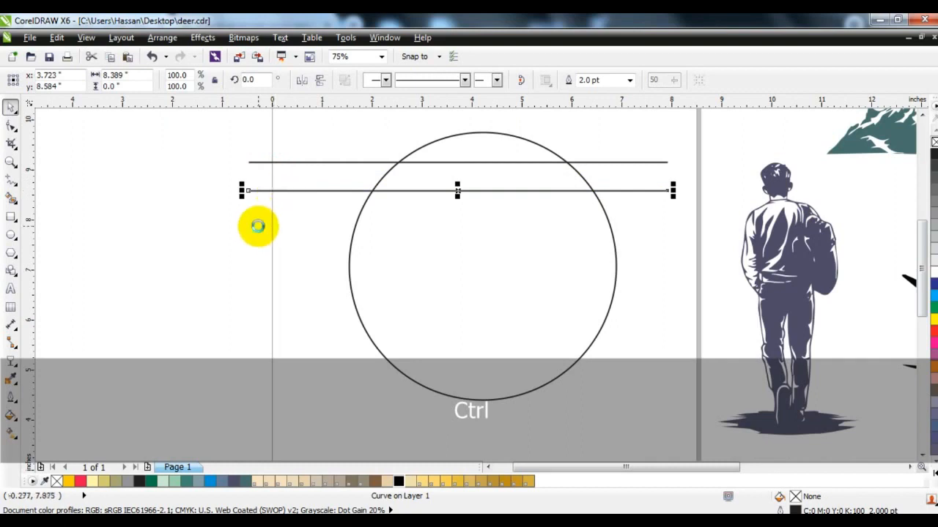
pyautogui.hotkey('ctrl', 'r')
pyautogui.hotkey('ctrl', 'r')
pyautogui.hotkey('ctrl', 'r')
pyautogui.hotkey('ctrl', 'r')
pyautogui.hotkey('ctrl', 'r')
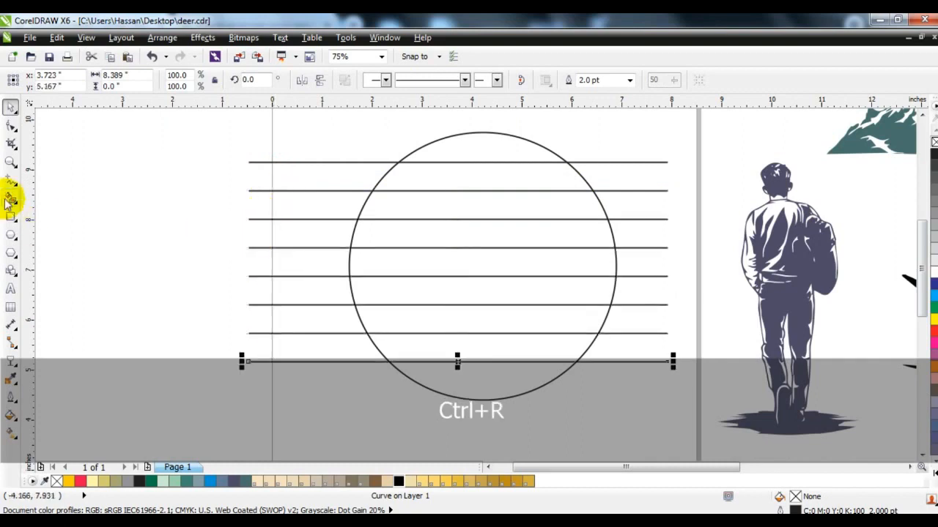
# Step: Create filled shapes with Smart Fill from the top eight bands between the horizontal lines inside the circle
pyautogui.click(12, 196)
pyautogui.click(456, 154)
pyautogui.click(461, 178)
pyautogui.click(446, 204)
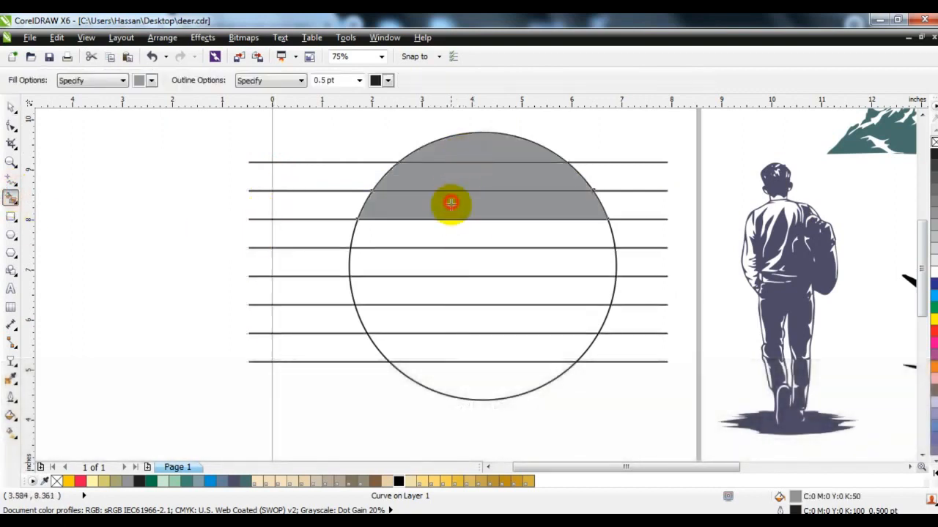
pyautogui.click(448, 234)
pyautogui.click(449, 257)
pyautogui.click(445, 287)
pyautogui.click(440, 316)
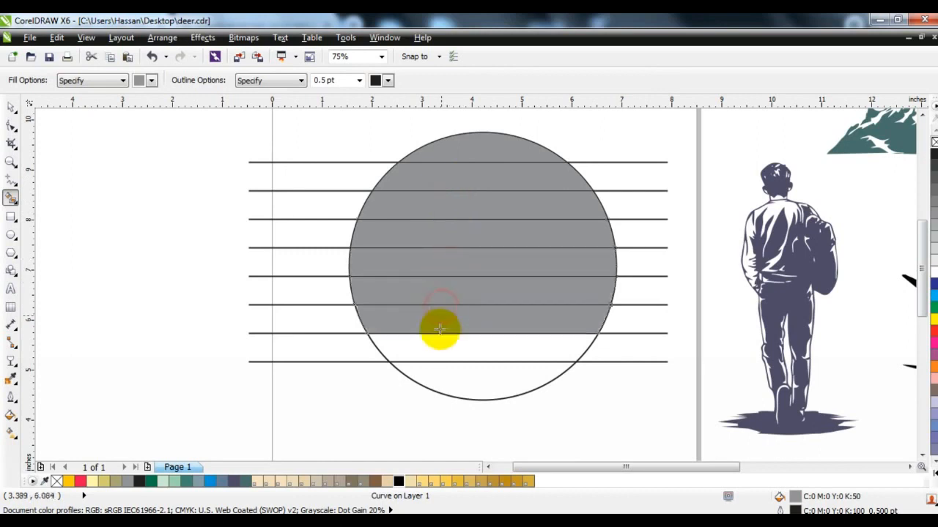
pyautogui.click(438, 338)
# Step: Delete all eight horizontal dividing lines, keeping the filled bands and the circle
pyautogui.click(11, 107)
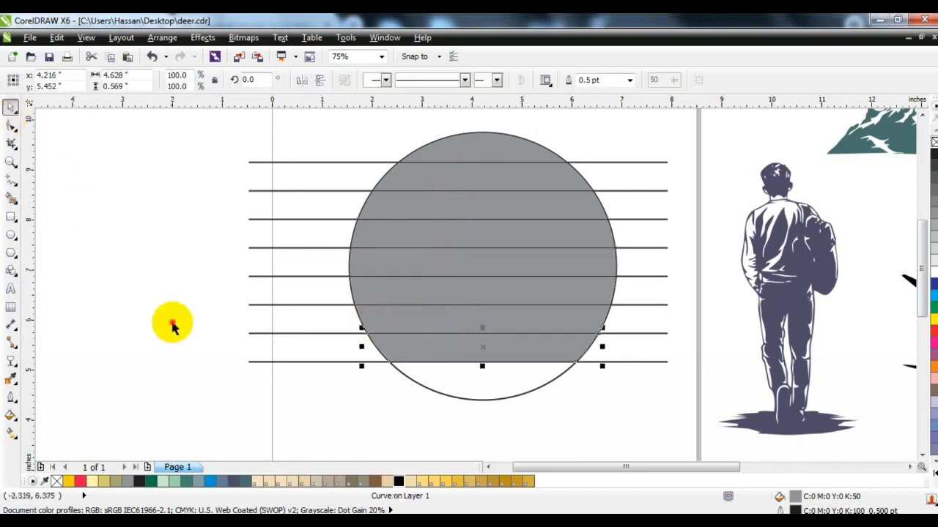
pyautogui.click(310, 362)
pyautogui.press('Delete')
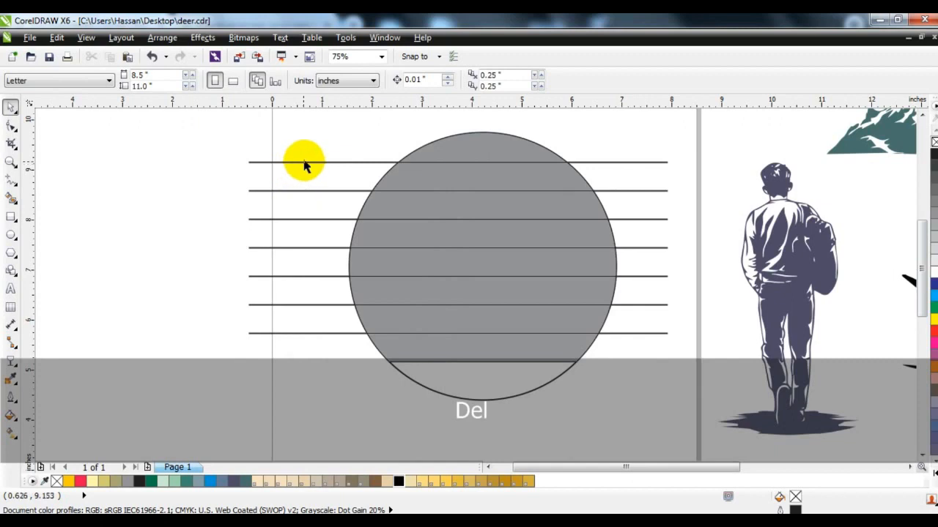
pyautogui.moveTo(311, 162); pyautogui.dragTo(324, 356)
pyautogui.press('Delete')
# Step: Fill the top five bands with progressively deeper palette yellows, from pale cream at the top to PANTONE 14-0754 TCX in the fifth
pyautogui.click(508, 153)
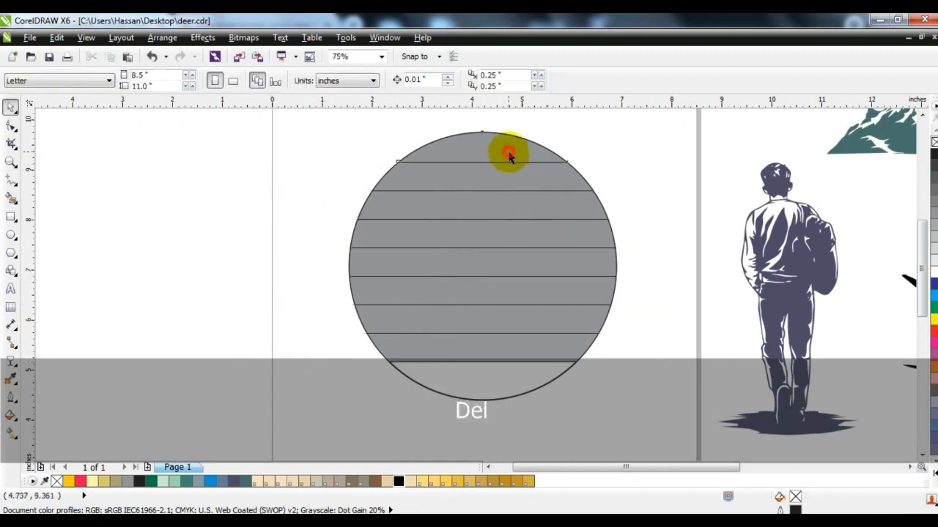
pyautogui.click(410, 481)
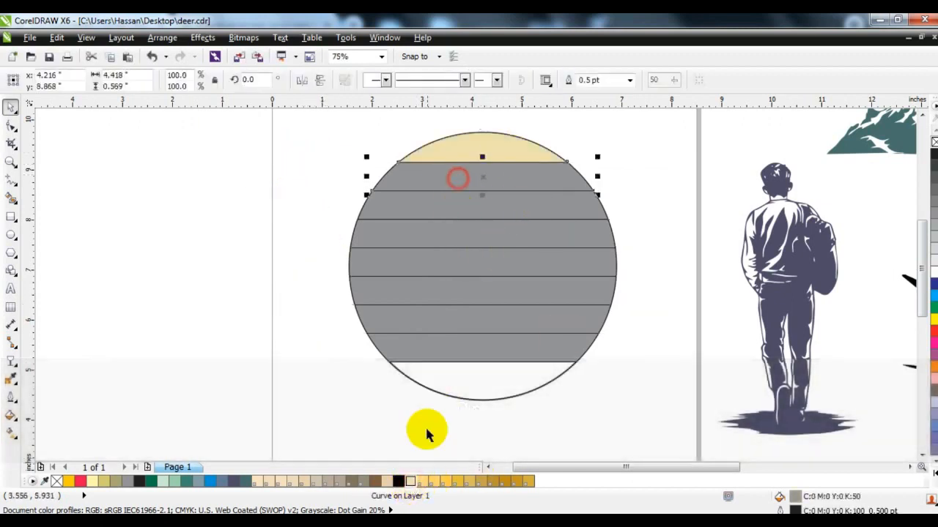
pyautogui.click(422, 481)
pyautogui.click(446, 205)
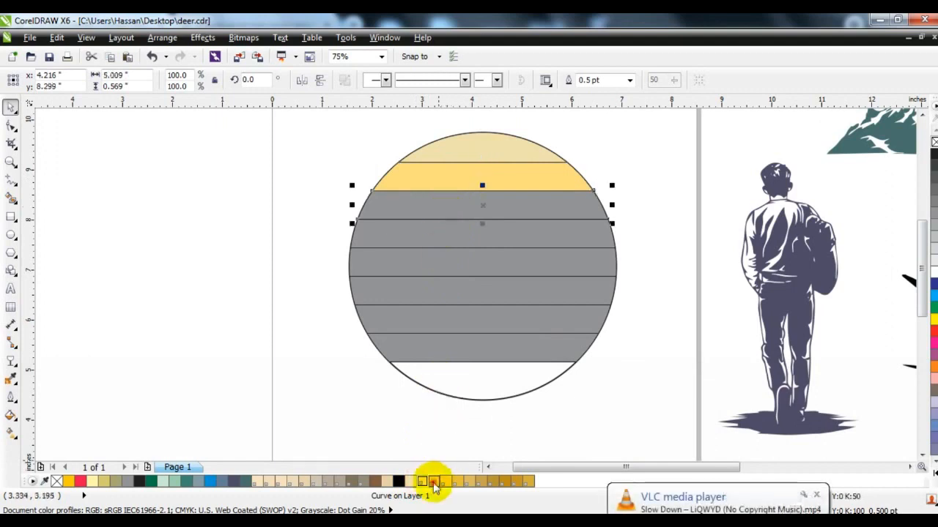
pyautogui.click(433, 481)
pyautogui.click(450, 234)
pyautogui.click(446, 482)
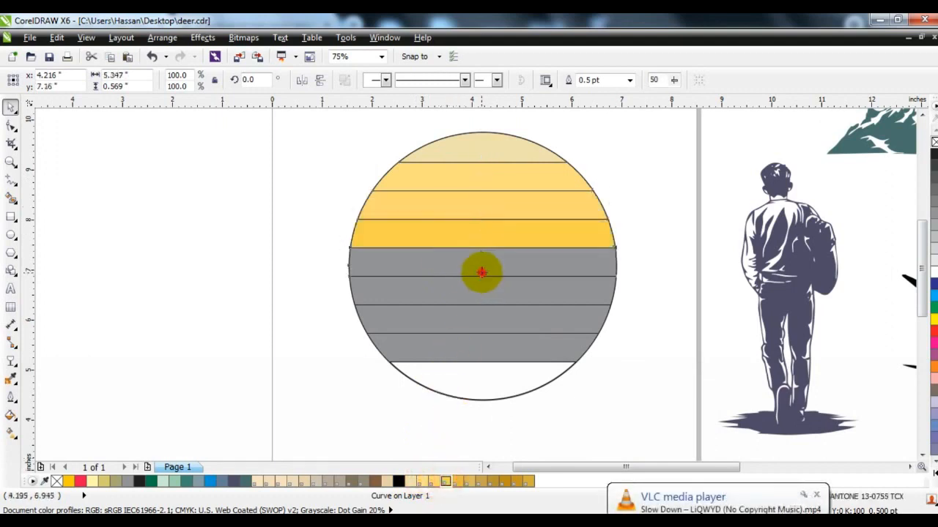
pyautogui.click(481, 273)
pyautogui.click(457, 481)
# Step: Fill the sixth to eighth bands with darker golden browns, ending with PANTONE 16-0946 TCX, and the circle with PANTONE 16-0954 TCX
pyautogui.click(495, 299)
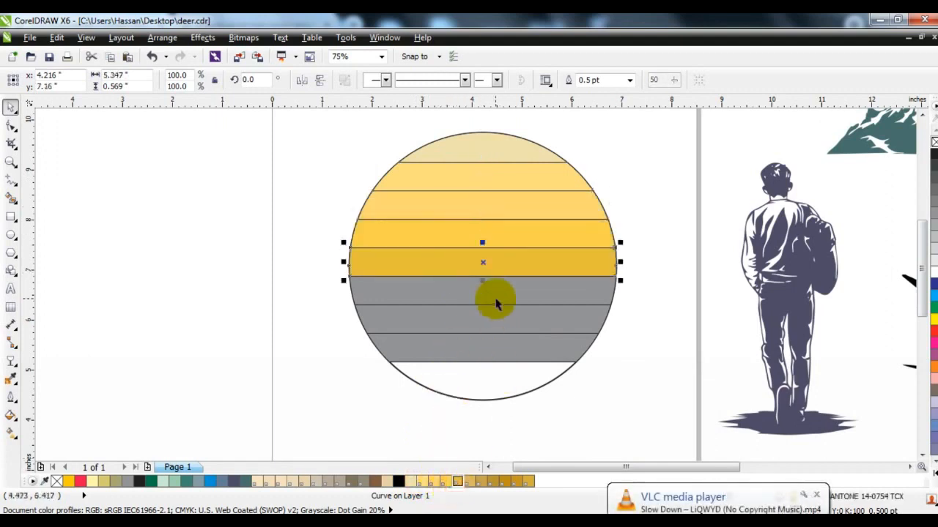
pyautogui.click(470, 482)
pyautogui.click(492, 320)
pyautogui.click(478, 481)
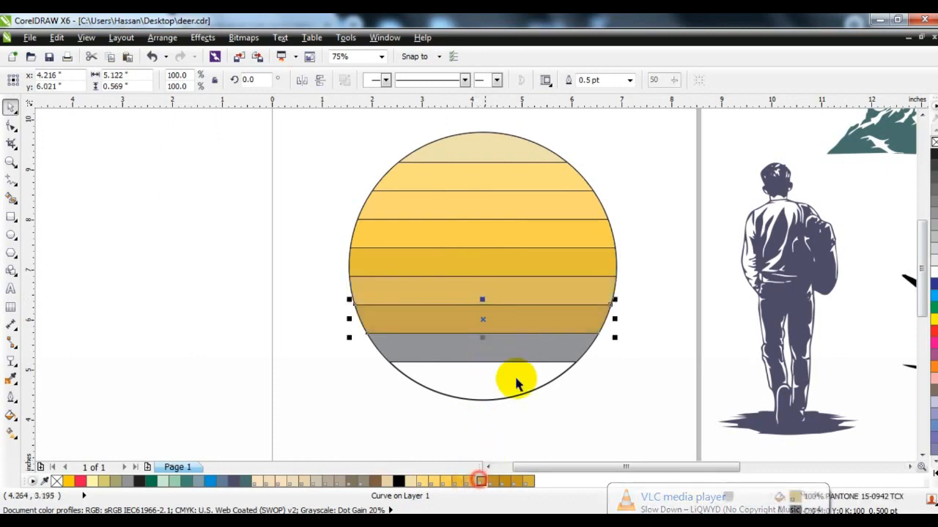
pyautogui.click(519, 354)
pyautogui.click(492, 481)
pyautogui.click(515, 395)
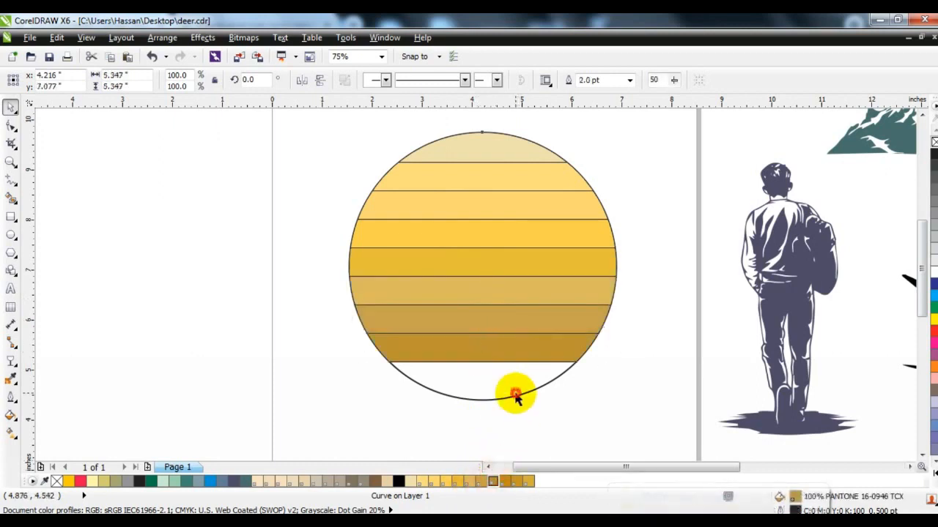
pyautogui.click(503, 481)
# Step: Select all eight colored bands together and remove their outlines
pyautogui.click(513, 339)
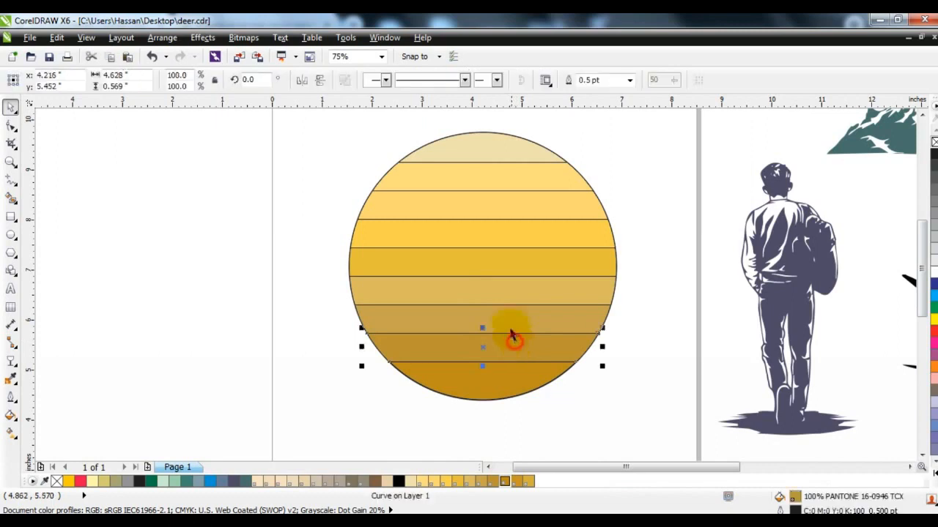
pyautogui.keyDown('shift'); pyautogui.click(511, 321); pyautogui.keyUp('shift')
pyautogui.keyDown('shift'); pyautogui.click(509, 204); pyautogui.keyUp('shift')
pyautogui.keyDown('shift'); pyautogui.click(508, 178); pyautogui.keyUp('shift')
pyautogui.keyDown('shift'); pyautogui.click(510, 151); pyautogui.keyUp('shift')
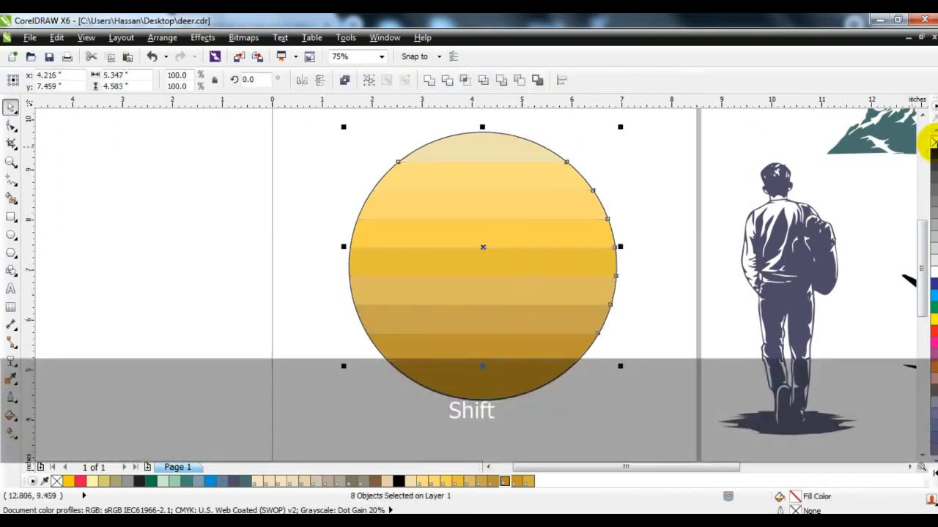
# Step: PowerClip the colored bands inside the circle and remove the circle's outline
pyautogui.hotkey('shift', 'pagedown')
pyautogui.press('w')
pyautogui.click(568, 196)
pyautogui.click(628, 192)
pyautogui.click(575, 201)
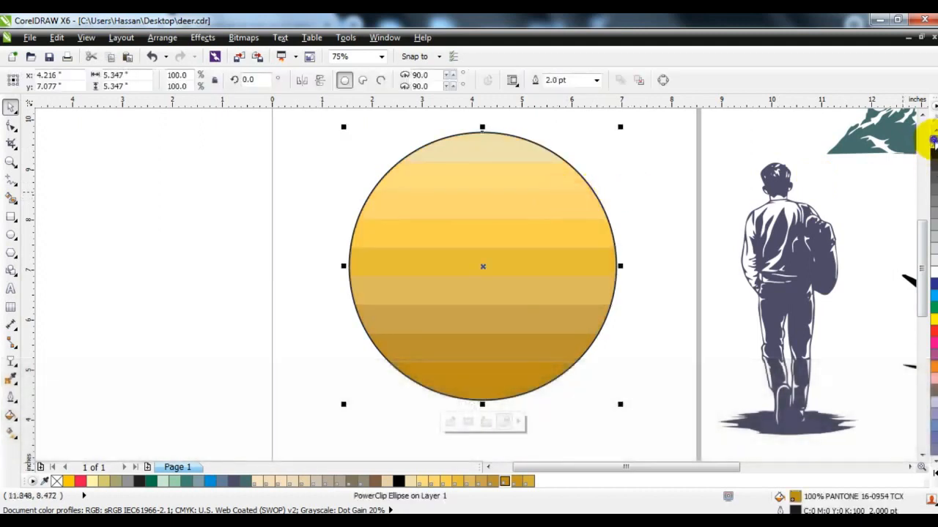
pyautogui.rightClick(933, 141)
pyautogui.click(677, 219)
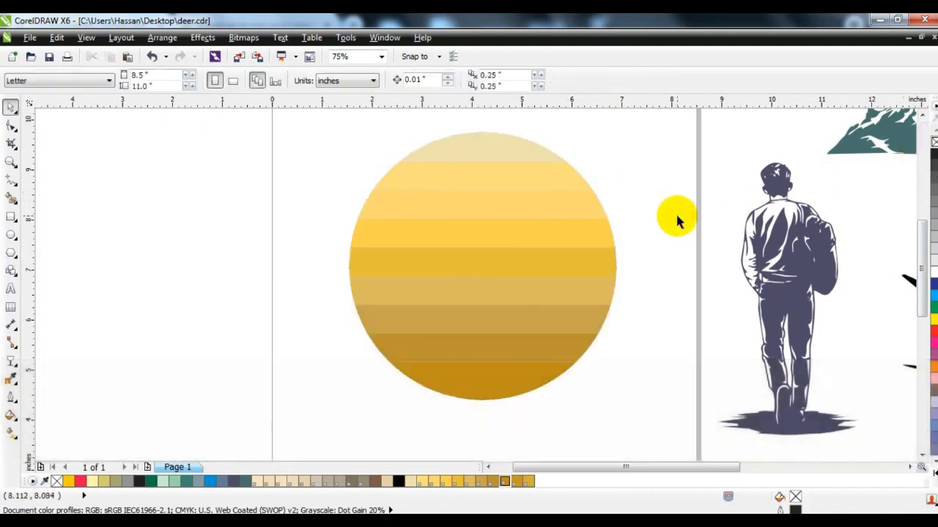
# Step: Move the mountain onto the lower part of the striped circle, bring it to the front and fill it black
pyautogui.press('F3')
pyautogui.moveTo(700, 223); pyautogui.dragTo(450, 335)
pyautogui.press('shift')
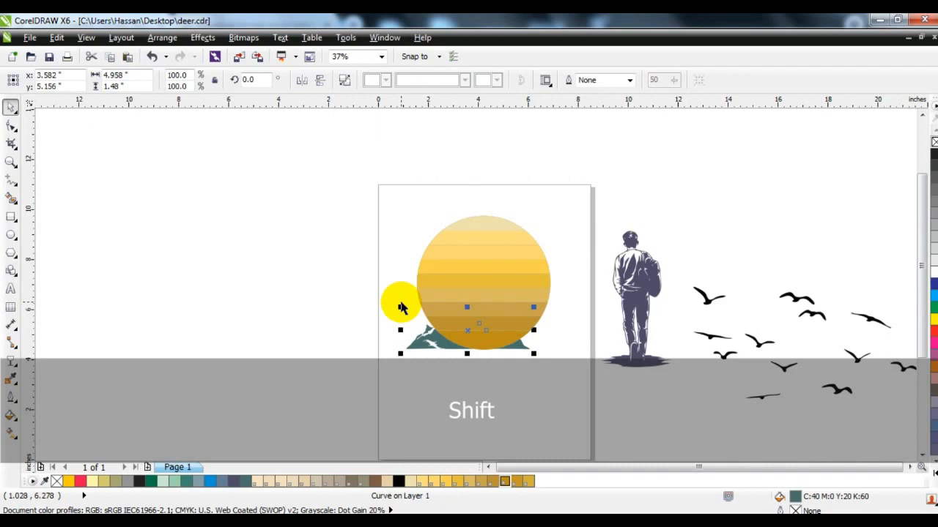
pyautogui.hotkey('shift', 'pageup')
pyautogui.click(397, 482)
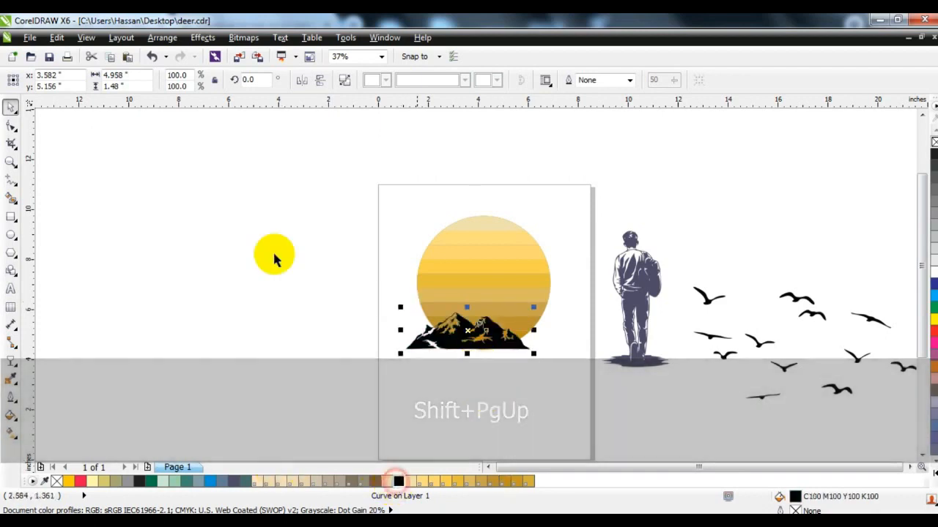
# Step: Enlarge the black mountain proportionally to about 8.9 inches wide and position it across the lower part of the circle
pyautogui.click(11, 162)
pyautogui.click(354, 188)
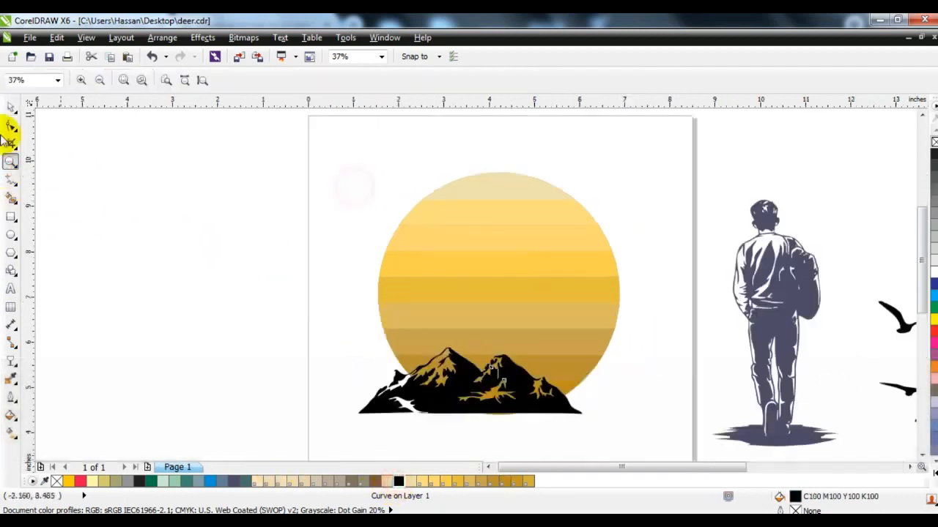
pyautogui.click(13, 107)
pyautogui.moveTo(353, 343); pyautogui.dragTo(274, 291)
pyautogui.moveTo(513, 368)
pyautogui.mouseDown()
pyautogui.moveTo(496, 358)
pyautogui.moveTo(517, 357)
pyautogui.mouseUp()
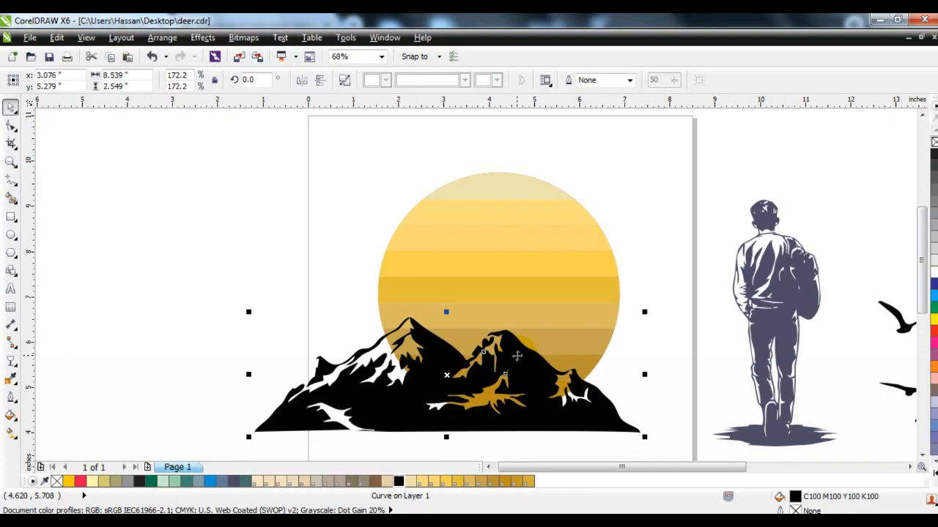
pyautogui.moveTo(248, 312); pyautogui.dragTo(233, 307)
# Step: Add a horizontally mirrored copy of the mountain and place it overlapping the original's right-hand slope
pyautogui.moveTo(504, 369); pyautogui.dragTo(512, 377)
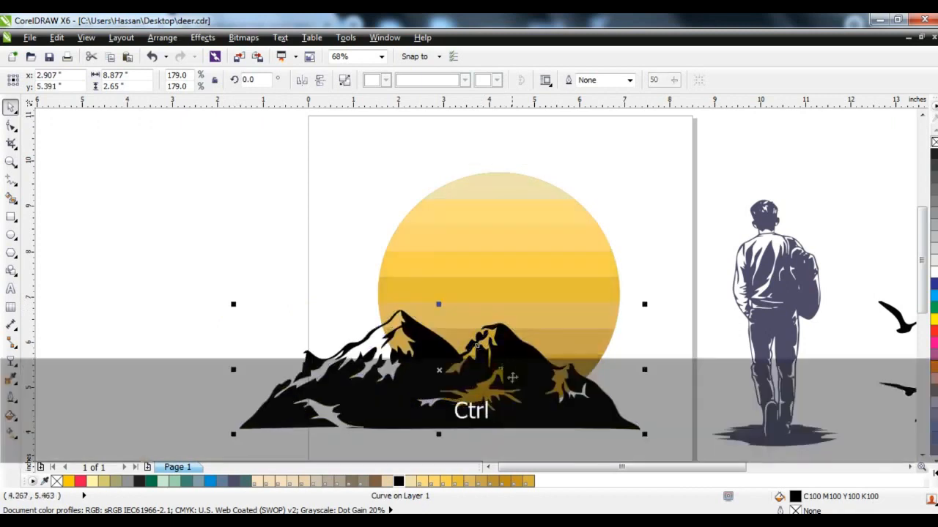
pyautogui.click(301, 80)
pyautogui.moveTo(352, 372); pyautogui.dragTo(586, 368)
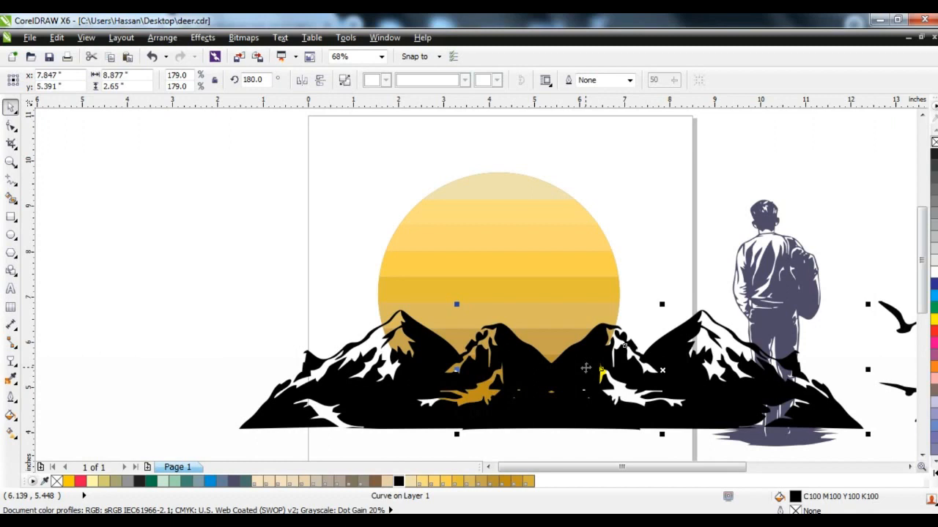
# Step: Try to PowerClip only the mirrored mountain inside the striped circle, and undo it
pyautogui.rightClick(581, 366)
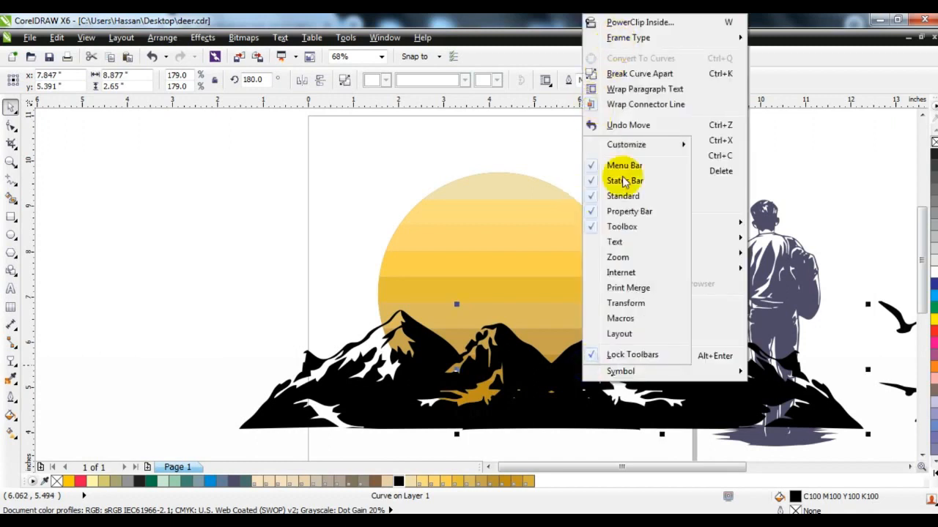
pyautogui.click(299, 160)
pyautogui.rightClick(592, 373)
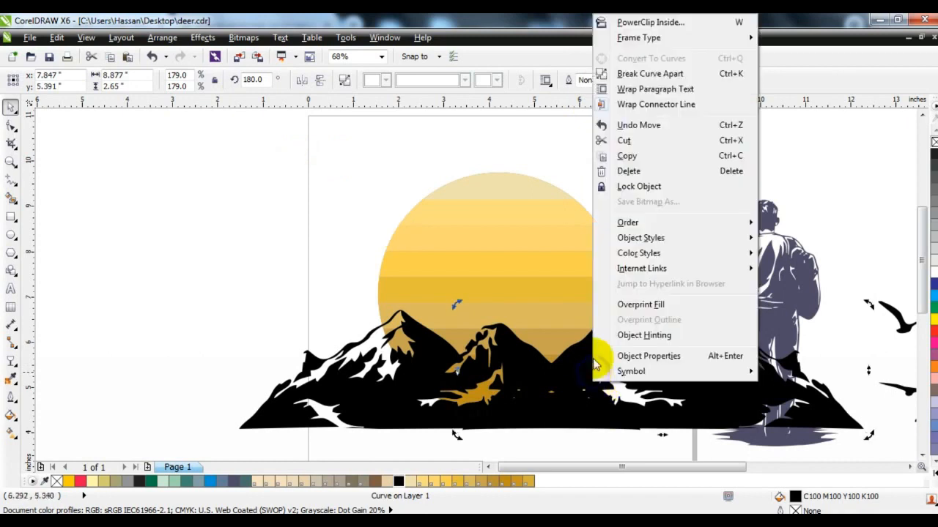
pyautogui.click(627, 24)
pyautogui.click(517, 212)
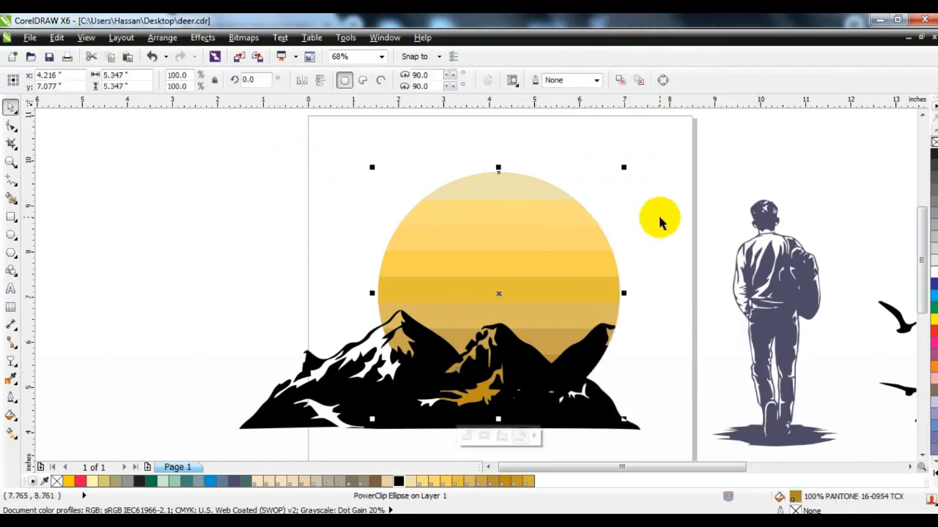
pyautogui.hotkey('ctrl', 'z')
pyautogui.click(272, 217)
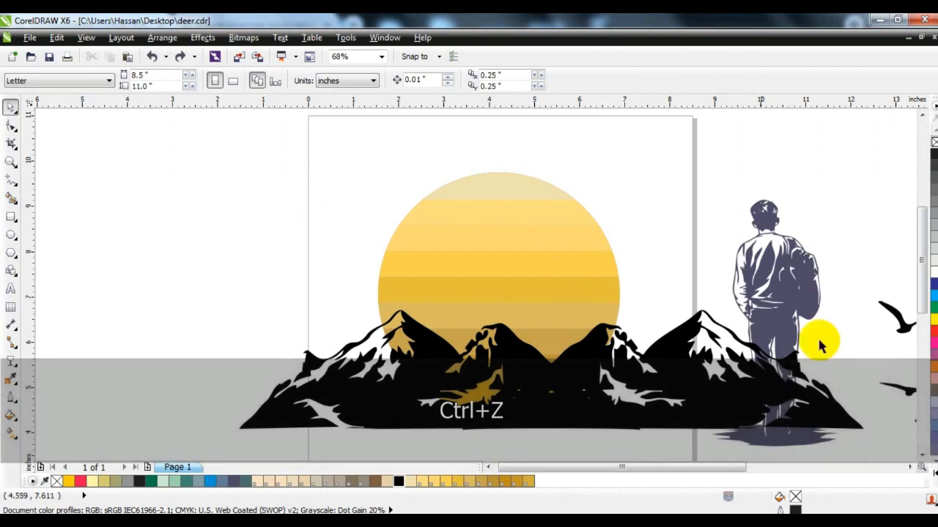
# Step: PowerClip both the original and the mirrored mountain together inside the striped circle
pyautogui.click(743, 413)
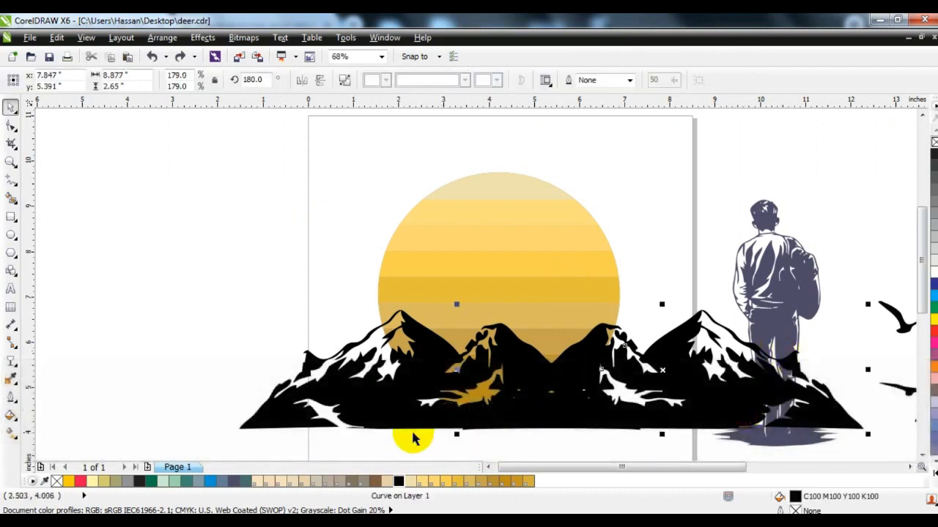
pyautogui.keyDown('shift'); pyautogui.click(397, 417); pyautogui.keyUp('shift')
pyautogui.press('w')
pyautogui.click(484, 228)
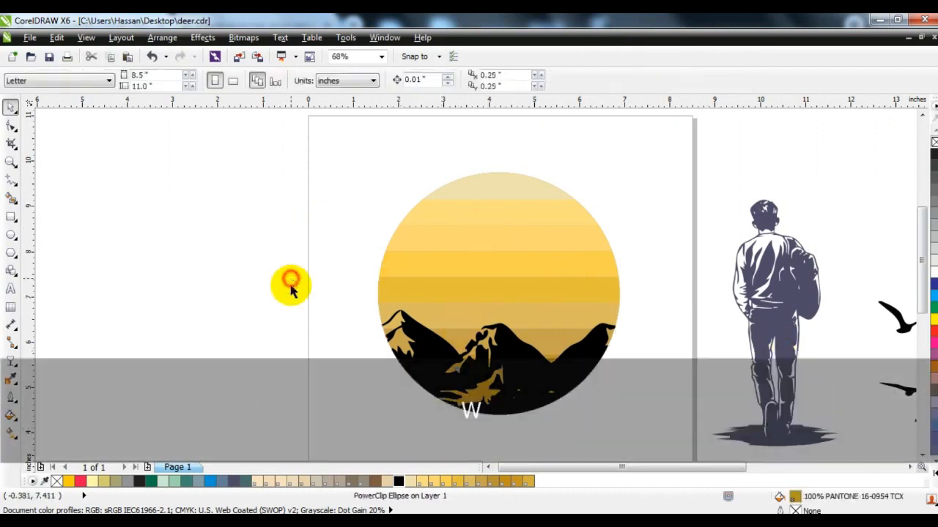
# Step: Fill the man figure black, scale it to about 3.2 inches tall and stand it on the middle mountain peak
pyautogui.click(783, 277)
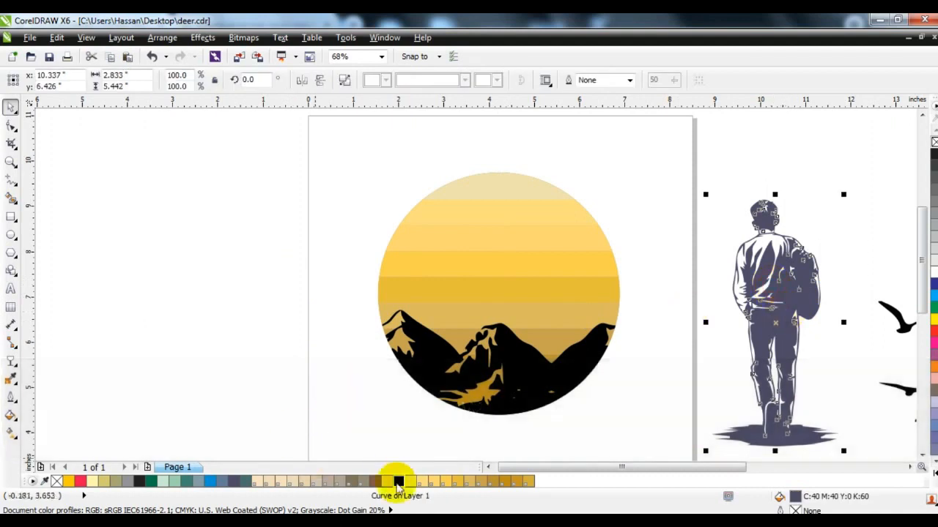
pyautogui.click(398, 481)
pyautogui.moveTo(758, 288); pyautogui.dragTo(512, 233)
pyautogui.click(592, 137)
pyautogui.click(526, 184)
pyautogui.moveTo(588, 143); pyautogui.dragTo(541, 197)
pyautogui.moveTo(499, 264)
pyautogui.mouseDown()
pyautogui.moveTo(495, 273)
pyautogui.moveTo(496, 260)
pyautogui.mouseUp()
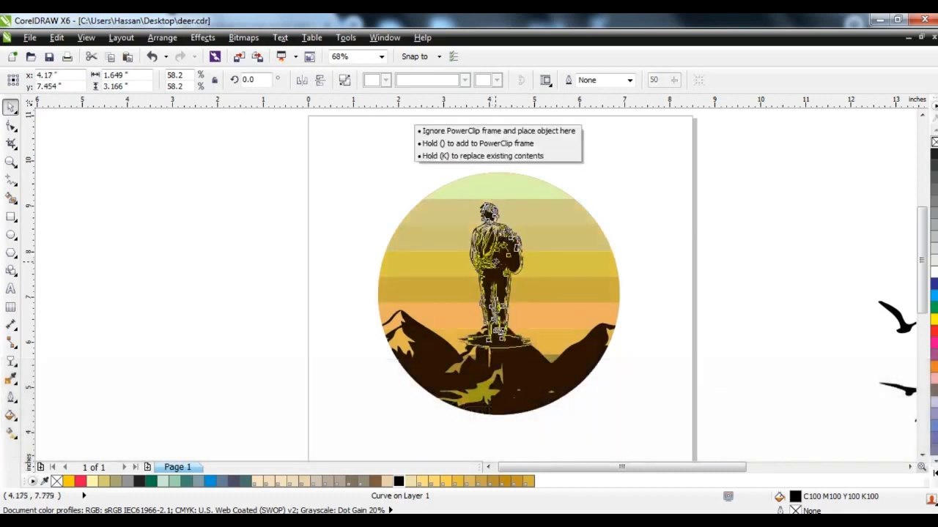
# Step: Delete the nodes that form the spiky left half of the ground shadow under the man's feet
pyautogui.click(607, 371)
pyautogui.moveTo(640, 414); pyautogui.dragTo(360, 142)
pyautogui.hotkey('shift', 'F2')
pyautogui.press('Escape')
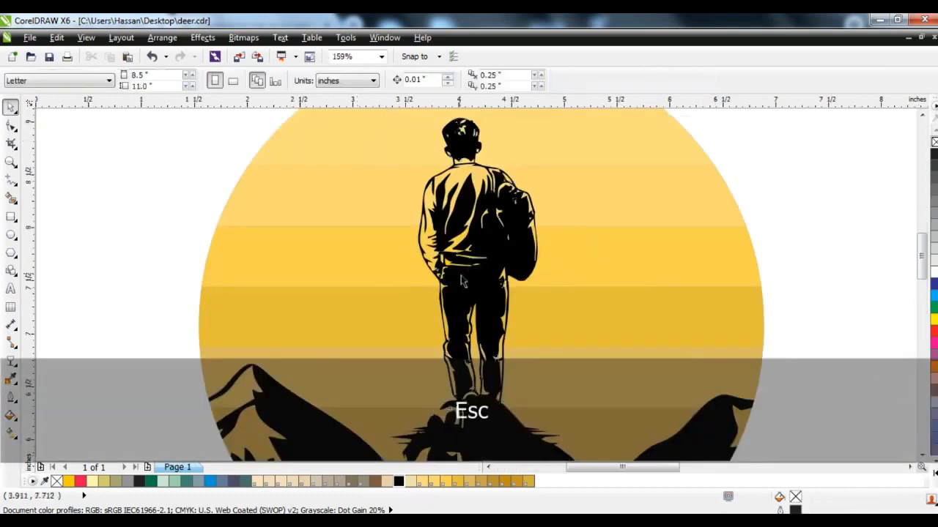
pyautogui.click(469, 285)
pyautogui.click(10, 162)
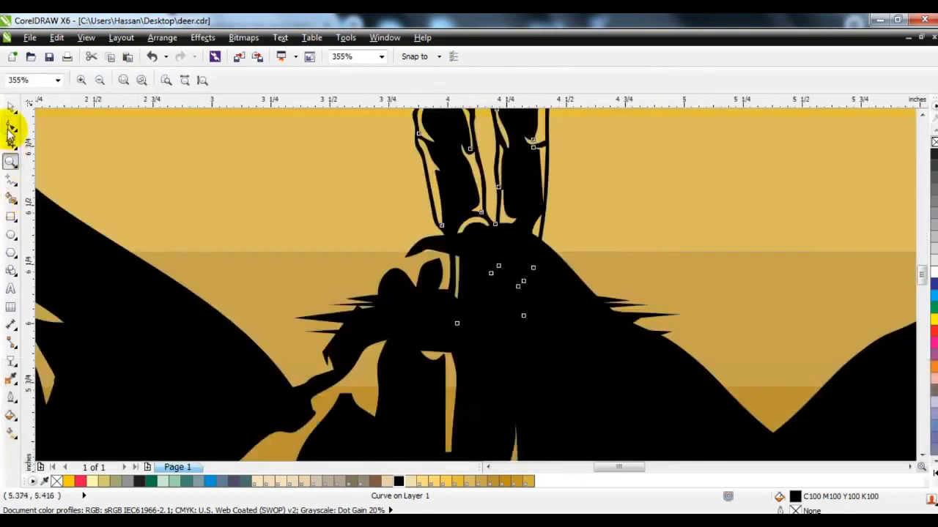
pyautogui.click(10, 126)
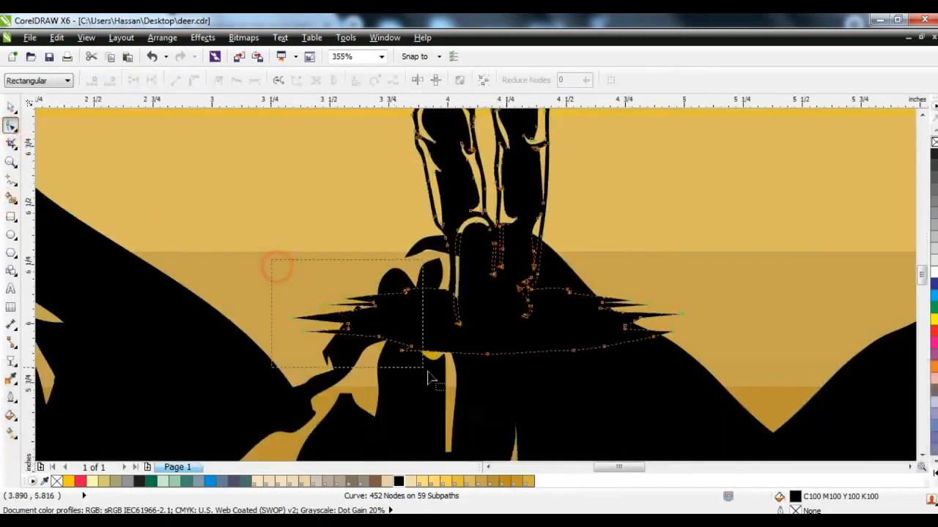
pyautogui.moveTo(428, 378); pyautogui.dragTo(428, 377)
pyautogui.press('Delete')
pyautogui.moveTo(319, 323); pyautogui.dragTo(445, 337)
# Step: Move the nodes of the shadow's spiky right end inward and down so they sit inside the black mountain
pyautogui.click(663, 315)
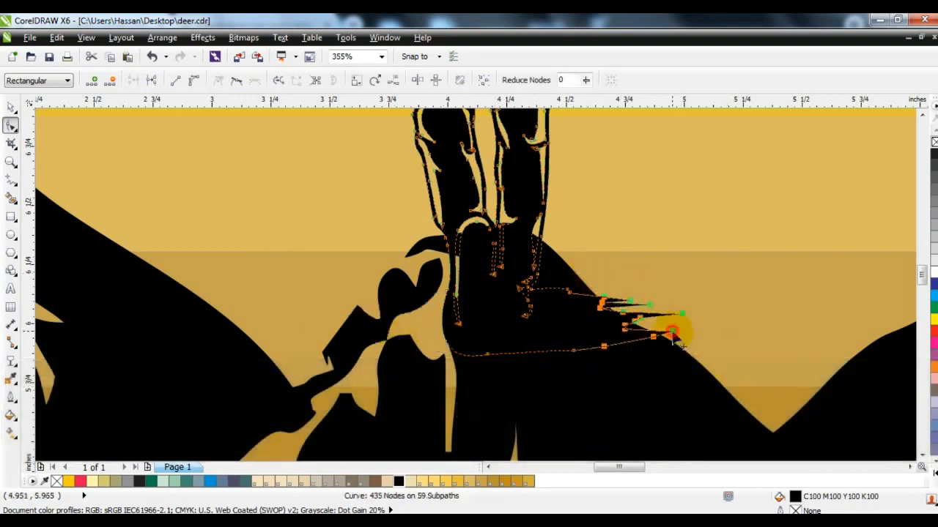
pyautogui.moveTo(673, 335); pyautogui.dragTo(621, 348)
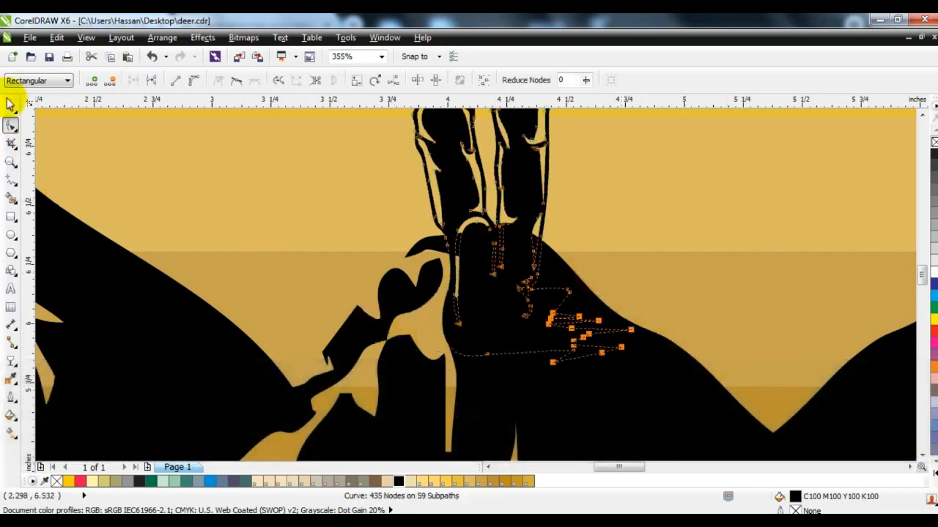
pyautogui.click(11, 106)
pyautogui.press('Escape')
pyautogui.press('F3')
pyautogui.press('F3')
pyautogui.press('F3')
pyautogui.press('Escape')
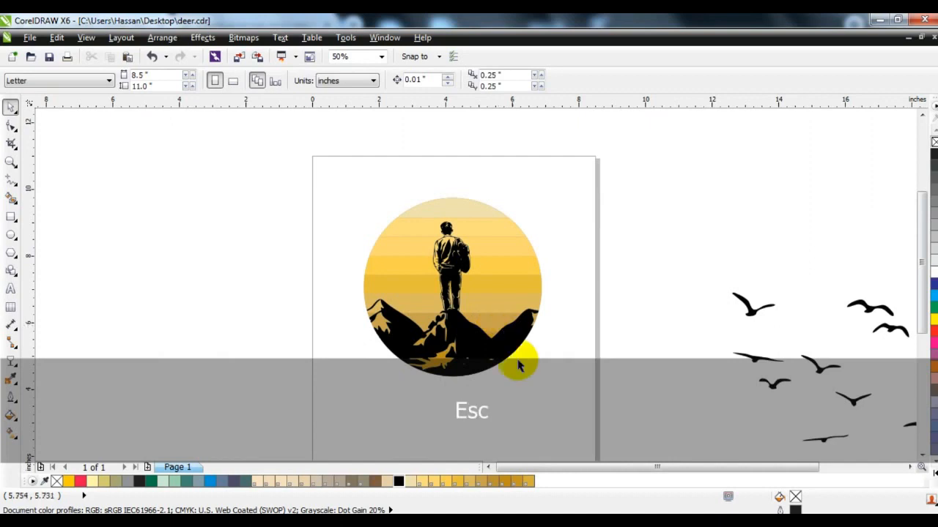
# Step: Draw a circle about 3 inches in diameter around the man and center it horizontally on the striped circle
pyautogui.moveTo(639, 419); pyautogui.dragTo(310, 162)
pyautogui.hotkey('shift', 'F2')
pyautogui.press('Escape')
pyautogui.click(248, 189)
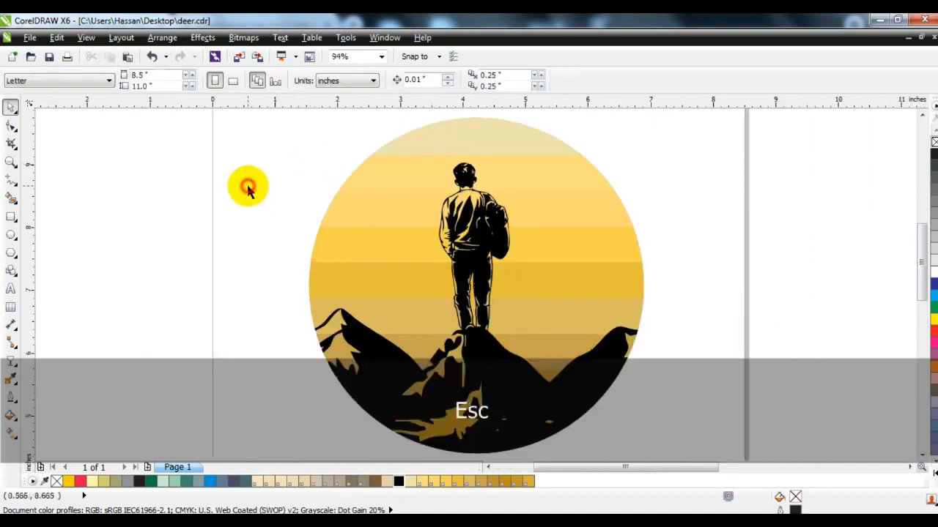
pyautogui.click(11, 234)
pyautogui.moveTo(401, 199); pyautogui.dragTo(594, 390)
pyautogui.click(10, 106)
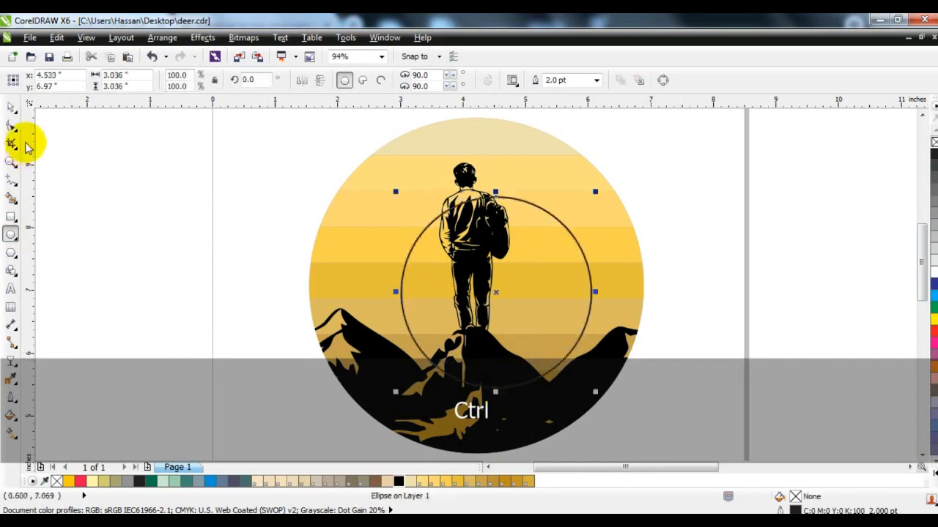
pyautogui.keyDown('shift'); pyautogui.click(584, 171); pyautogui.keyUp('shift')
pyautogui.press('c')
pyautogui.click(691, 172)
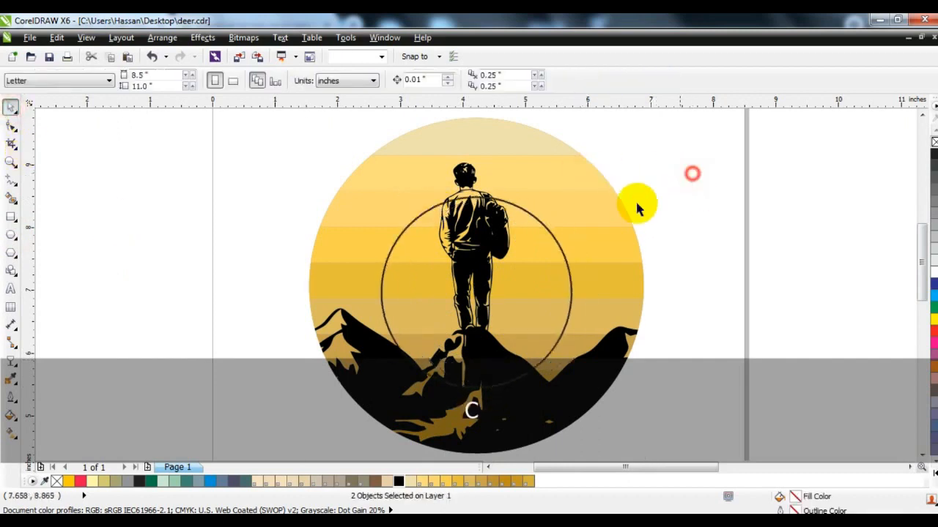
# Step: Fill the small circle with pale cream C5 M8 Y36 K0 and remove its outline
pyautogui.click(533, 220)
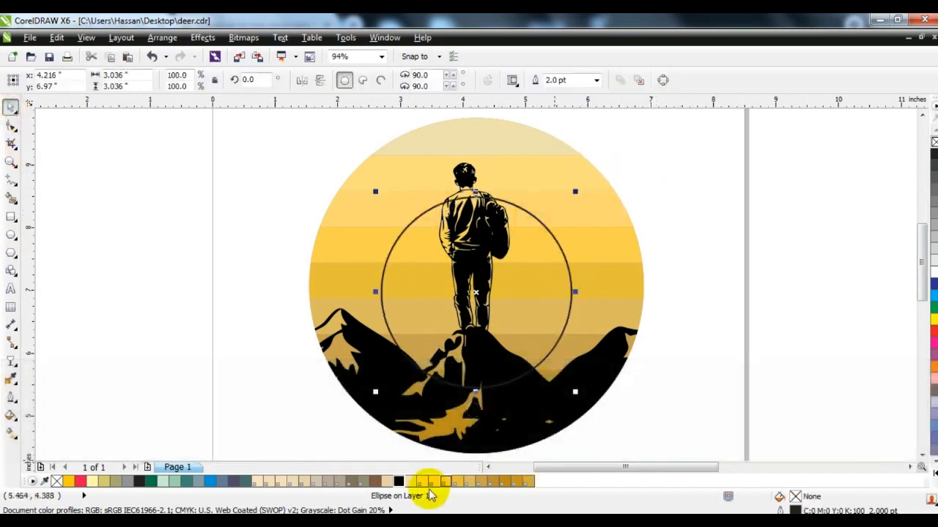
pyautogui.click(424, 482)
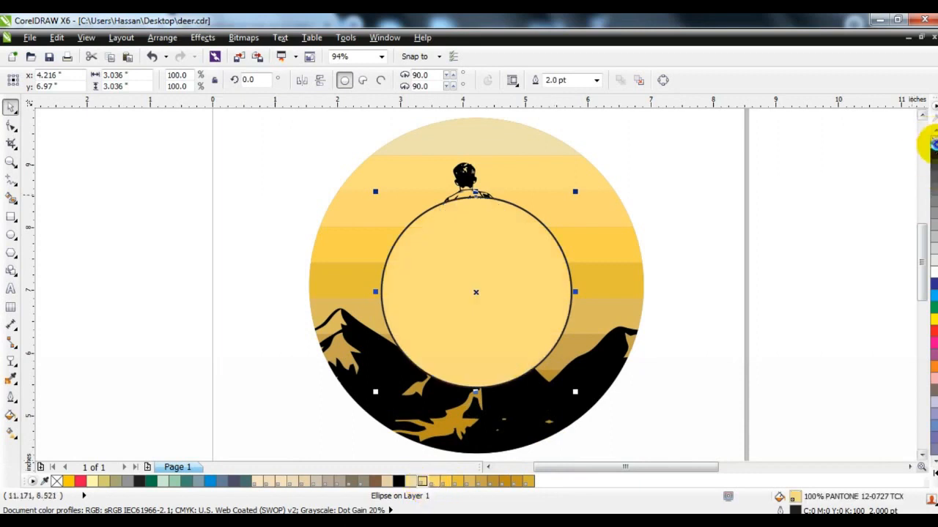
pyautogui.rightClick(933, 140)
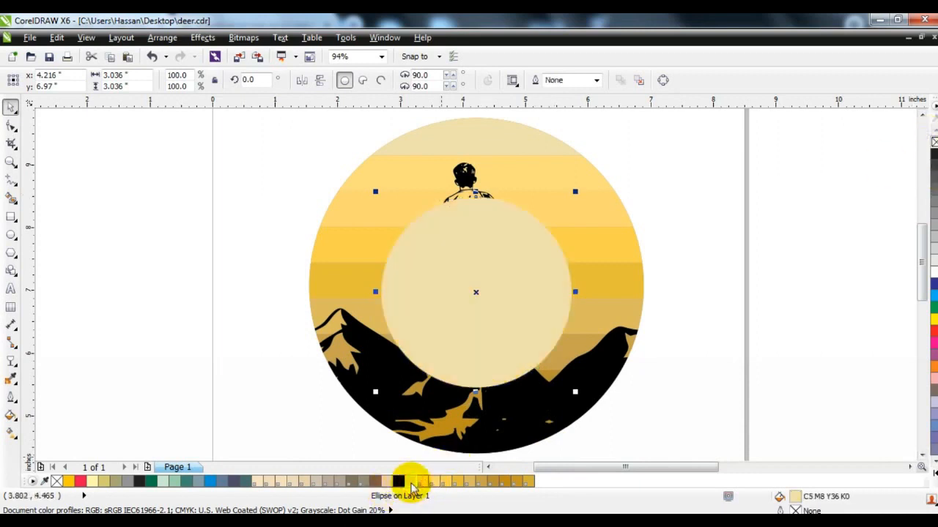
# Step: Apply a linear transparency to the cream circle so it fades out downward toward the mountain peak
pyautogui.click(9, 362)
pyautogui.moveTo(468, 207); pyautogui.dragTo(466, 341)
pyautogui.click(11, 110)
# Step: PowerClip the faded circle inside the striped circle and order it above the stripes but behind the mountains
pyautogui.press('w')
pyautogui.click(403, 146)
pyautogui.press('d')
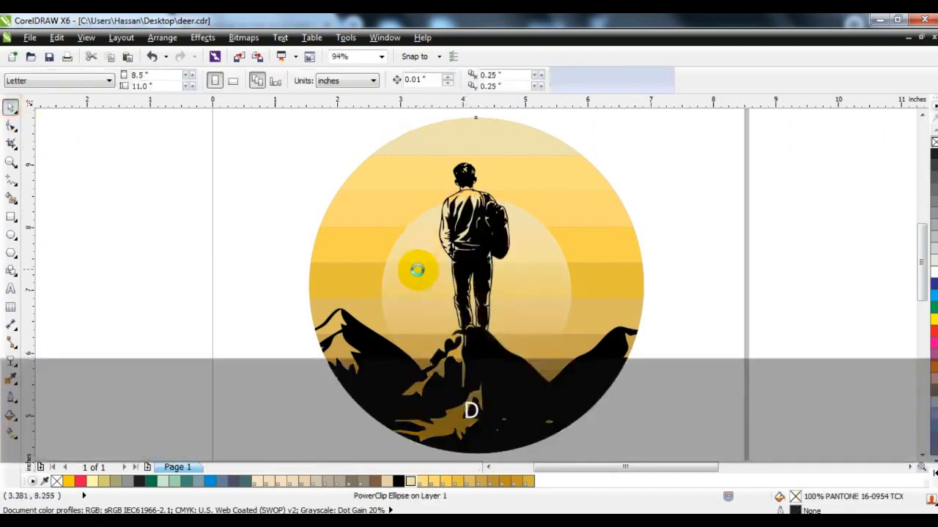
pyautogui.click(418, 270)
pyautogui.hotkey('shift', 'pagedown')
pyautogui.hotkey('ctrl', 'pageup')
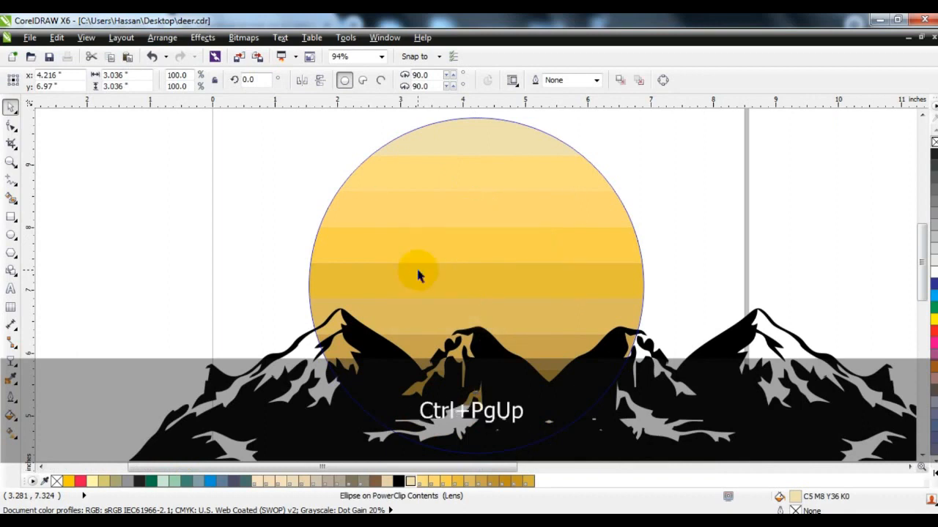
pyautogui.hotkey('shift', 'pageup')
pyautogui.hotkey('ctrl', 'pagedown')
pyautogui.press('f')
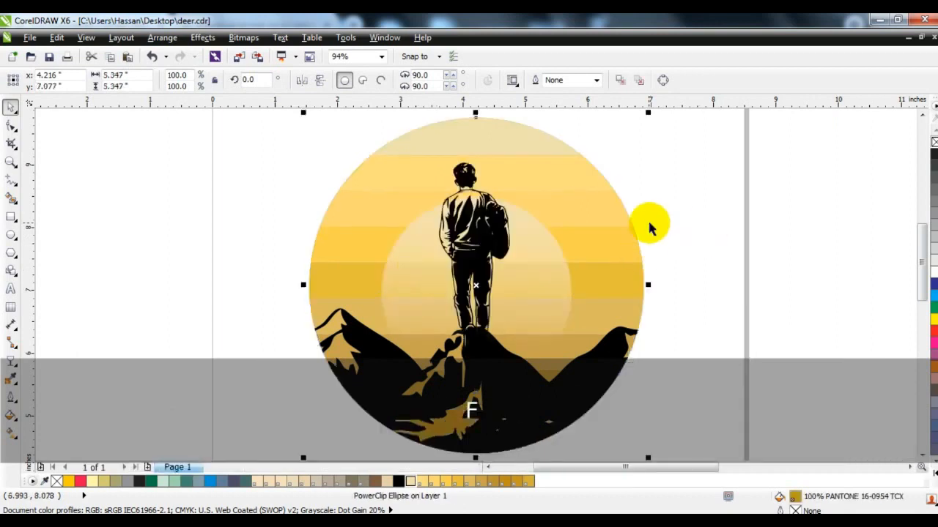
pyautogui.click(656, 218)
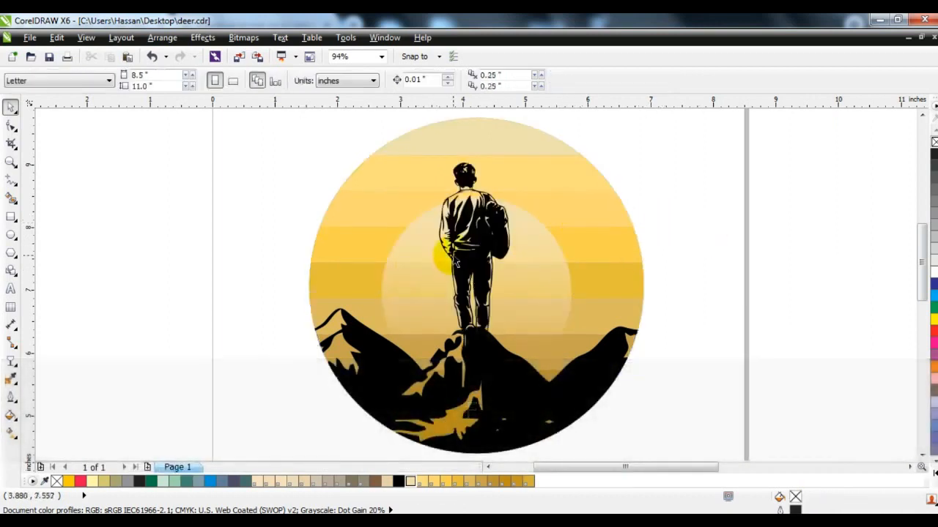
# Step: Shift the man figure very slightly to the right on the middle peak
pyautogui.click(478, 248)
pyautogui.moveTo(478, 247); pyautogui.dragTo(479, 250)
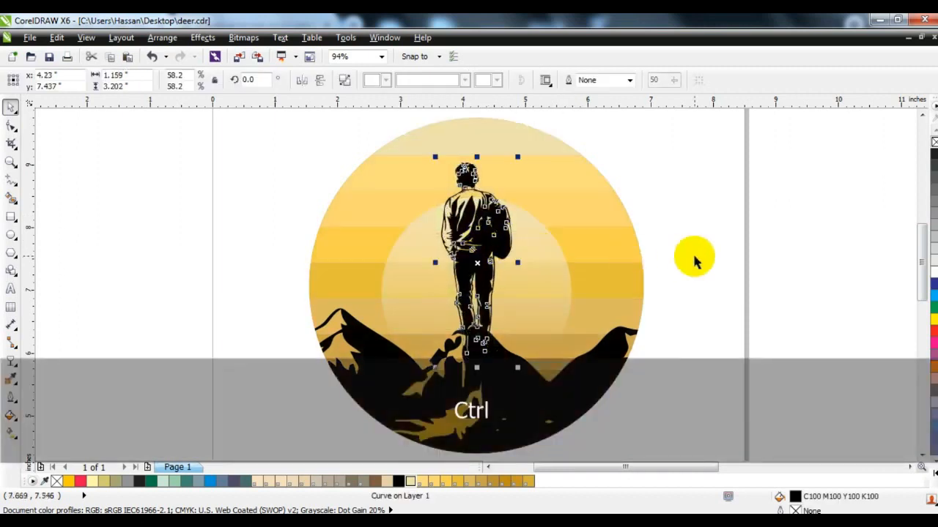
pyautogui.click(693, 256)
# Step: Group three neighbouring birds from the flock and place the single bird above them on the striped circle, left of the man's head
pyautogui.scroll(-2, 597, 275)
pyautogui.press('Escape')
pyautogui.press('F4')
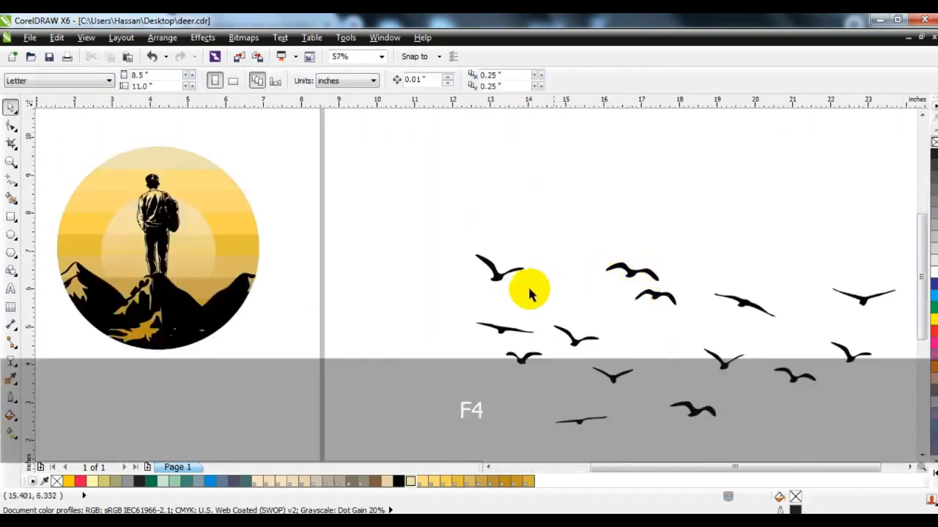
pyautogui.click(505, 283)
pyautogui.click(377, 243)
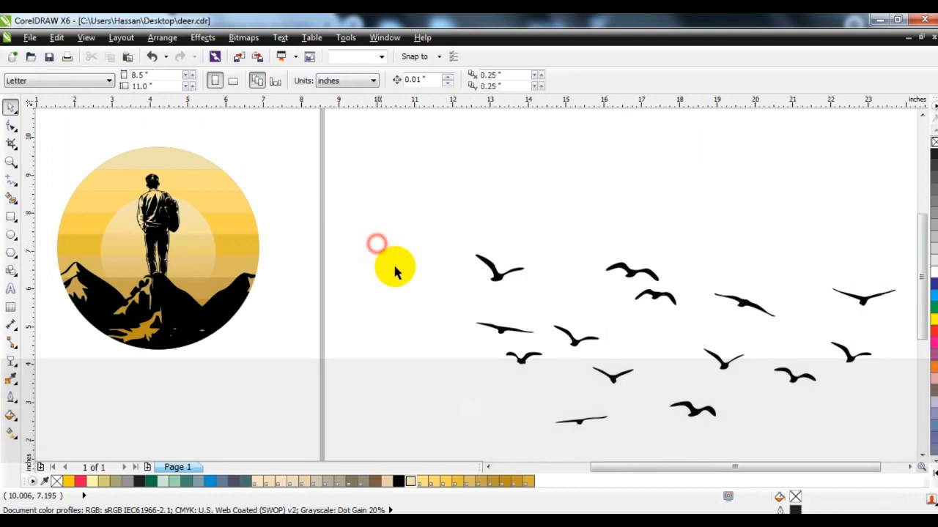
pyautogui.moveTo(427, 299); pyautogui.dragTo(602, 373)
pyautogui.hotkey('ctrl', 'g')
pyautogui.moveTo(496, 275); pyautogui.dragTo(113, 194)
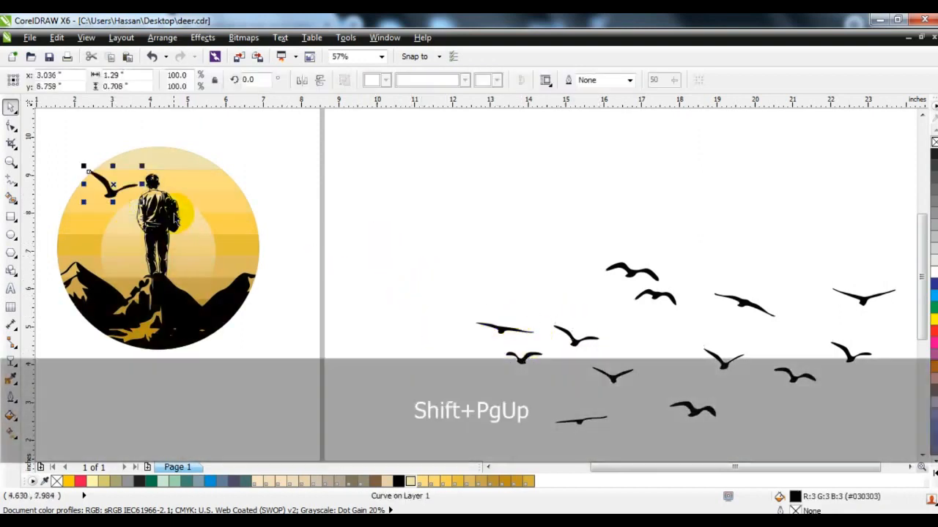
# Step: Scale the single bird to about 0.73 inches wide and place the three-bird group, about 0.92 inches wide, right of the man
pyautogui.click(515, 359)
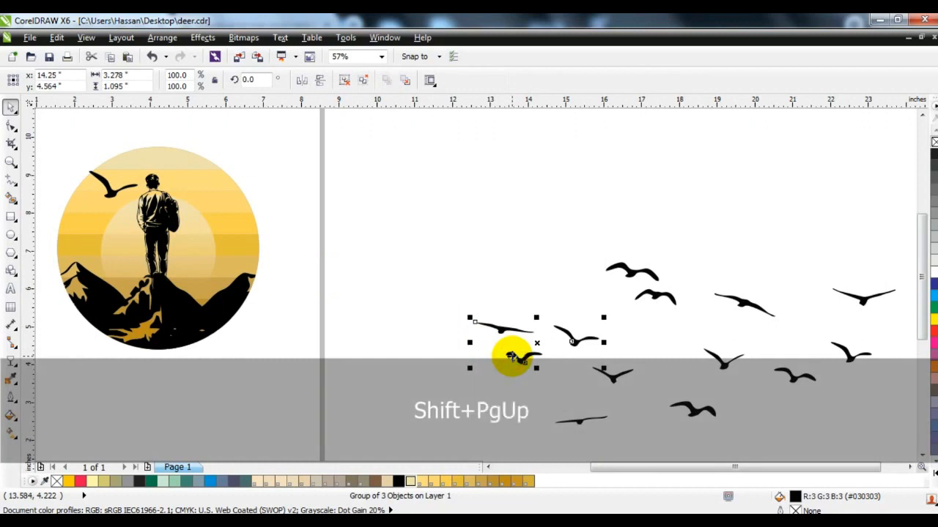
pyautogui.click(112, 192)
pyautogui.moveTo(142, 203); pyautogui.dragTo(137, 203)
pyautogui.moveTo(561, 335); pyautogui.dragTo(242, 200)
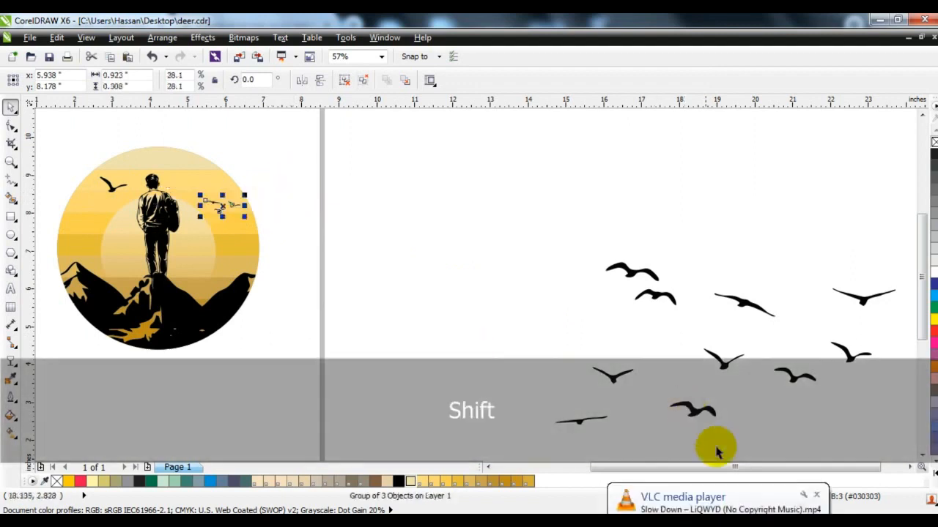
pyautogui.click(816, 495)
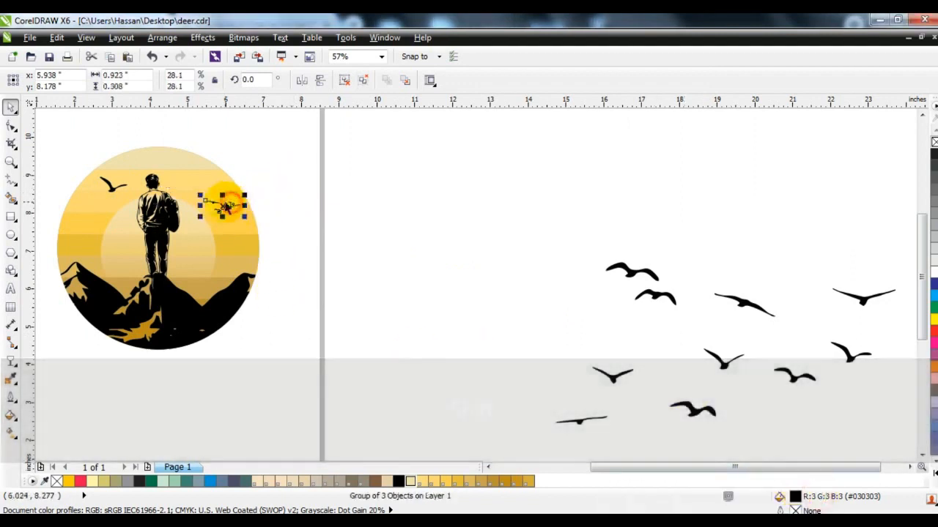
# Step: Enlarge the three-bird group to about 1.52 inches wide level with the single bird, and fill all the birds black
pyautogui.click(249, 219)
pyautogui.hotkey('shift', 'F2')
pyautogui.press('Escape')
pyautogui.click(574, 223)
pyautogui.moveTo(553, 204); pyautogui.dragTo(395, 200)
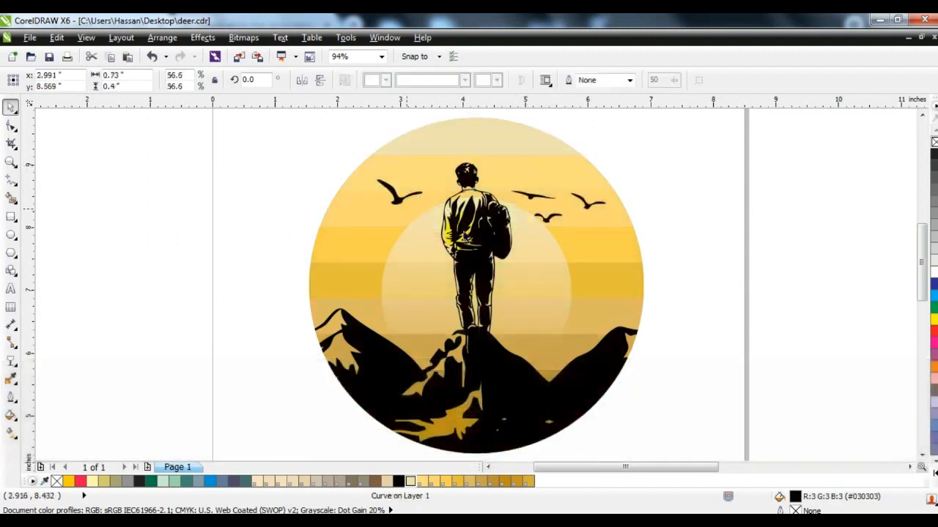
pyautogui.moveTo(556, 213); pyautogui.dragTo(551, 193)
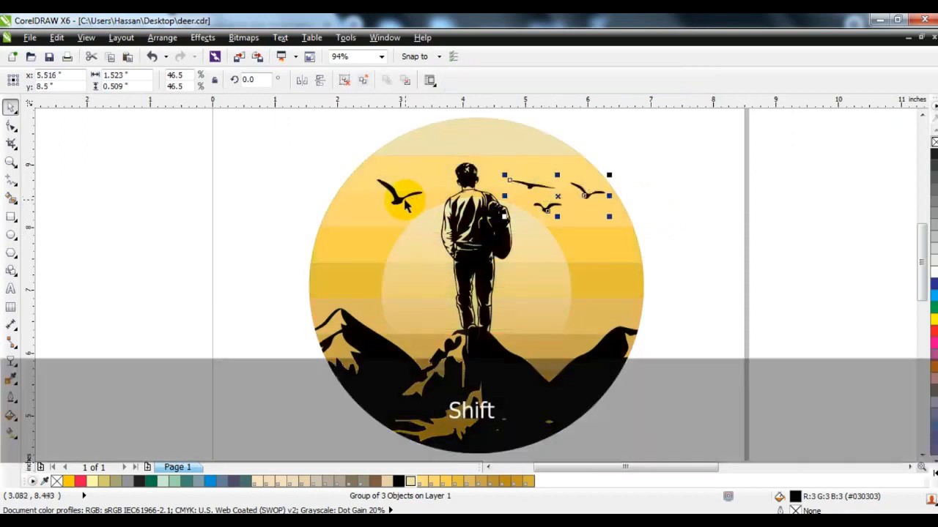
pyautogui.keyDown('shift'); pyautogui.click(402, 195); pyautogui.keyUp('shift')
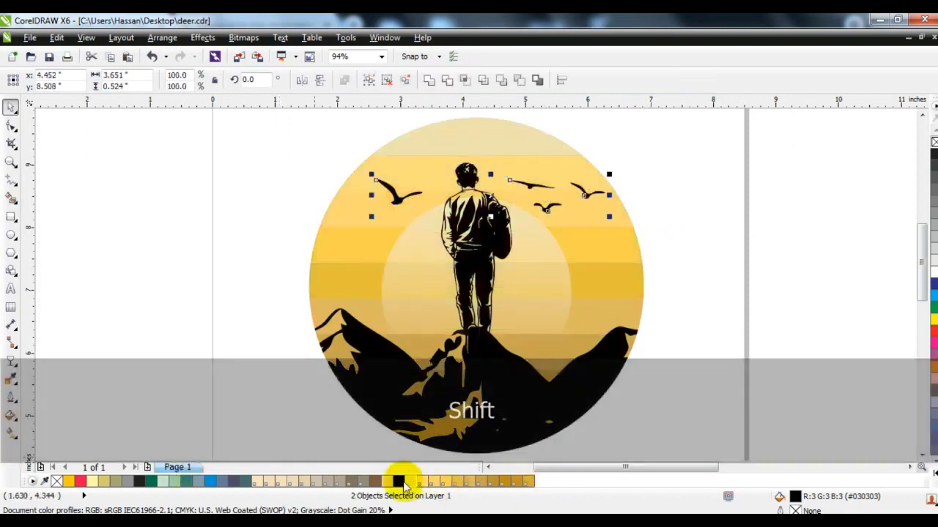
pyautogui.click(682, 330)
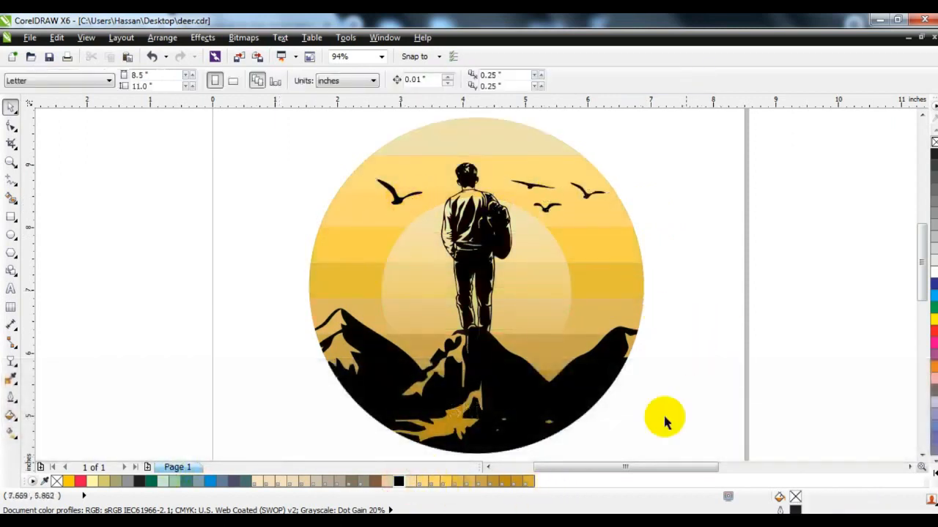
# Step: Review the finished illustration in a full-screen preview
pyautogui.press('F3')
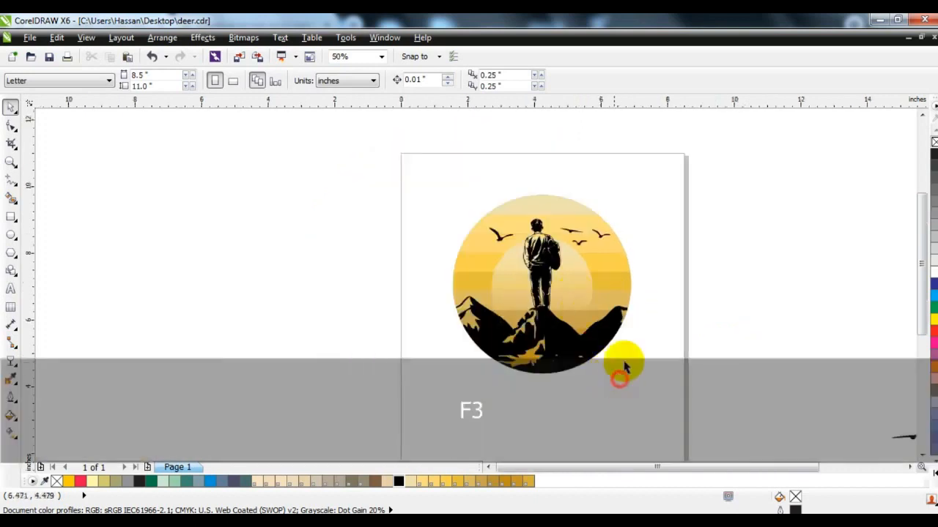
pyautogui.click(11, 162)
pyautogui.moveTo(356, 158); pyautogui.dragTo(663, 379)
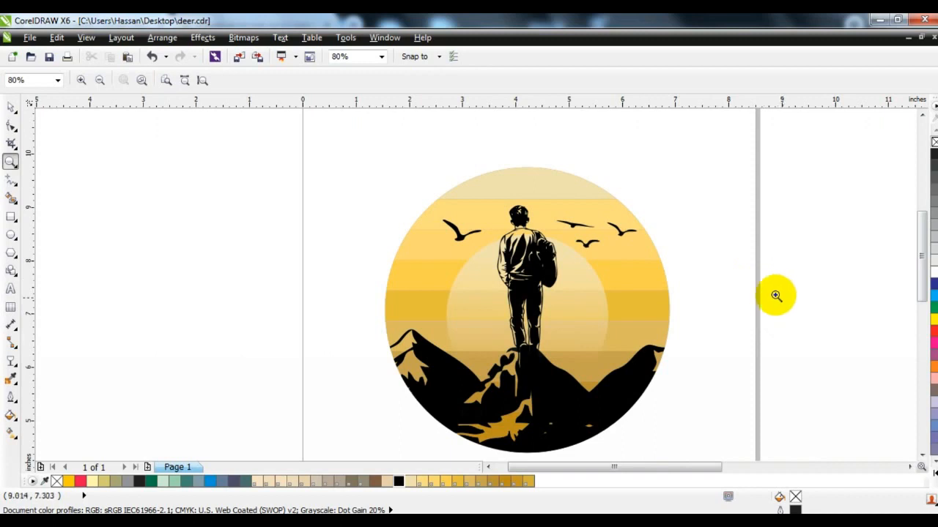
pyautogui.press('F9')
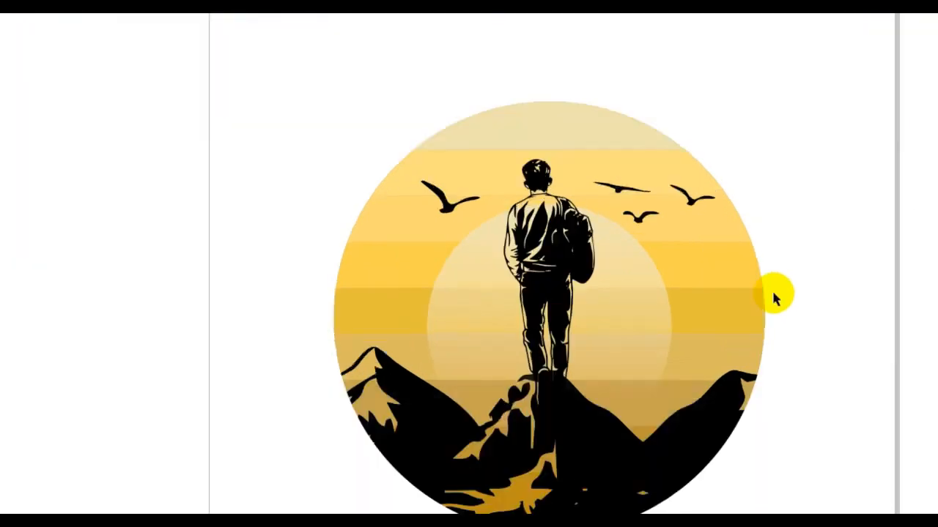